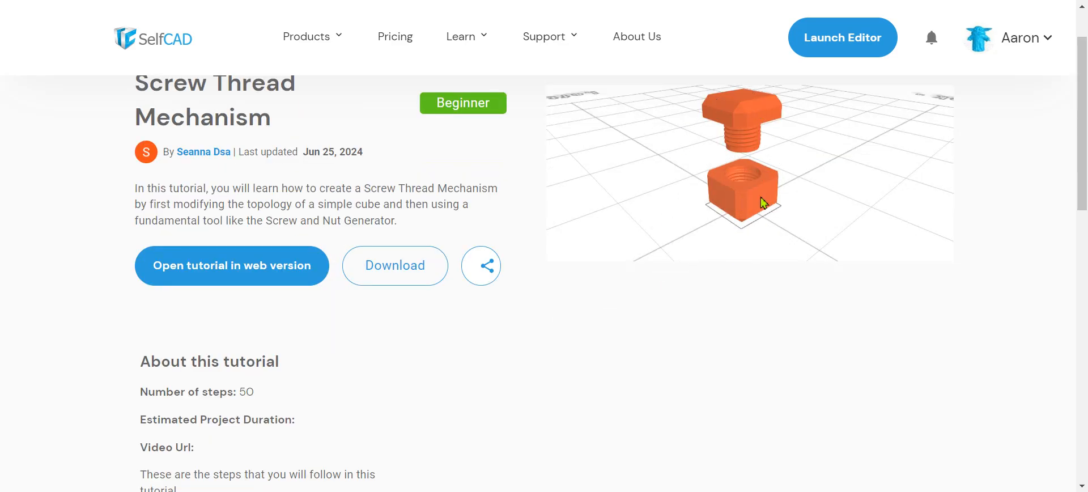
Step: Examine the Screw Thread Mechanism tutorial page, including its description, number of steps and the list of tools it teaches
scroll(763, 203, down, 4)
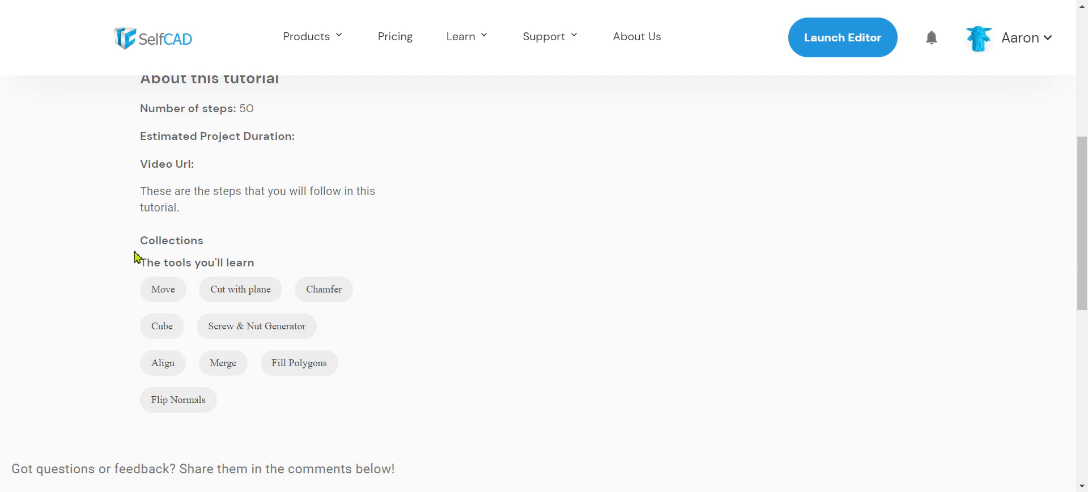
drag(185, 263, 360, 256)
click(456, 268)
drag(173, 334, 149, 336)
scroll(589, 341, up, 6)
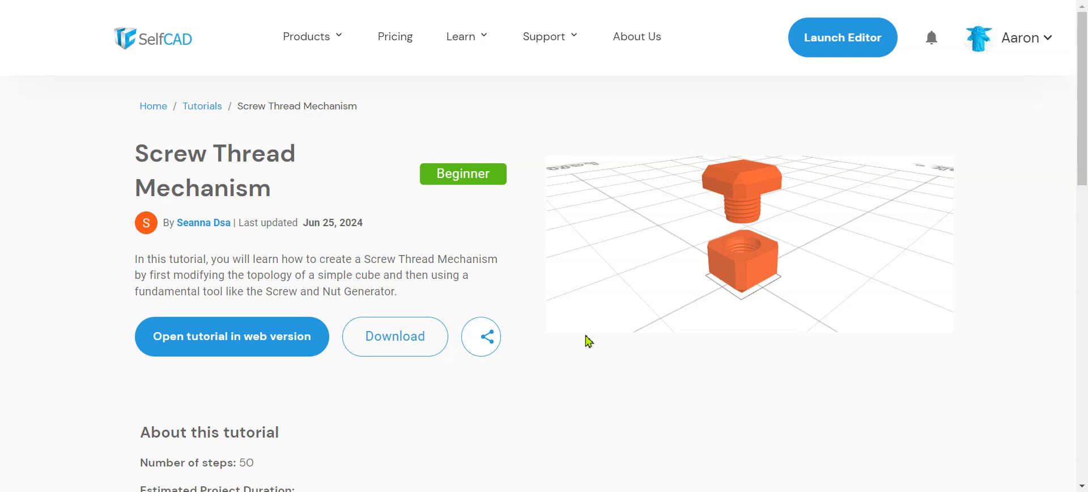
scroll(734, 304, down, 6)
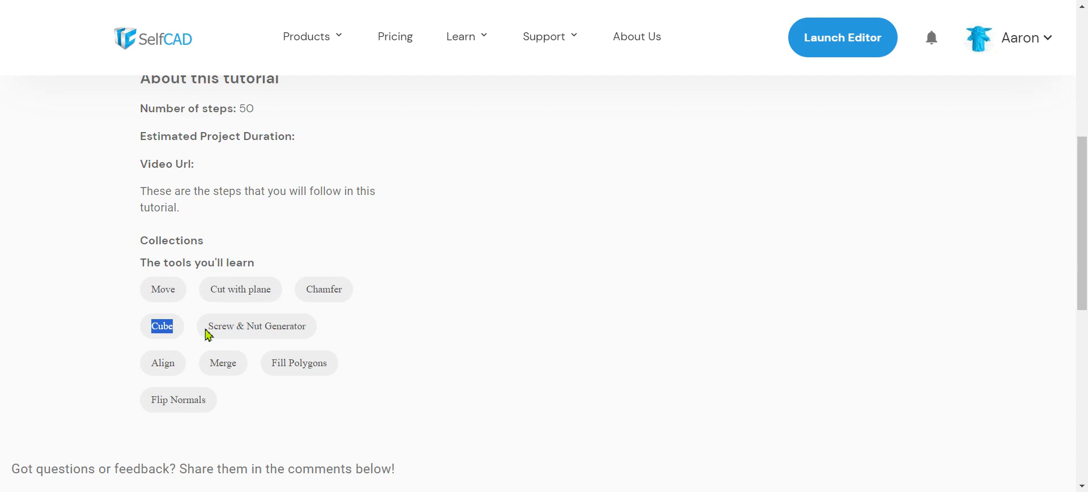
drag(207, 335, 162, 323)
click(311, 335)
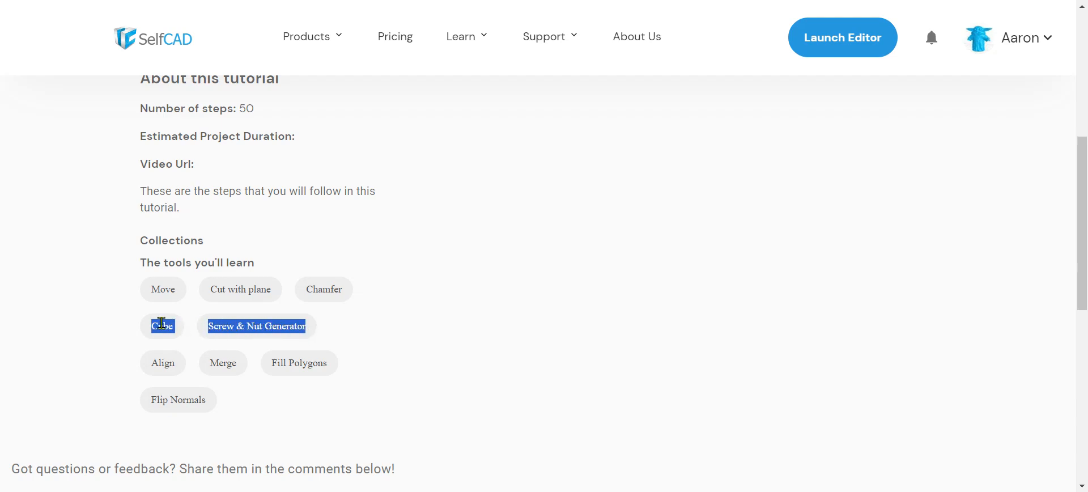
click(146, 326)
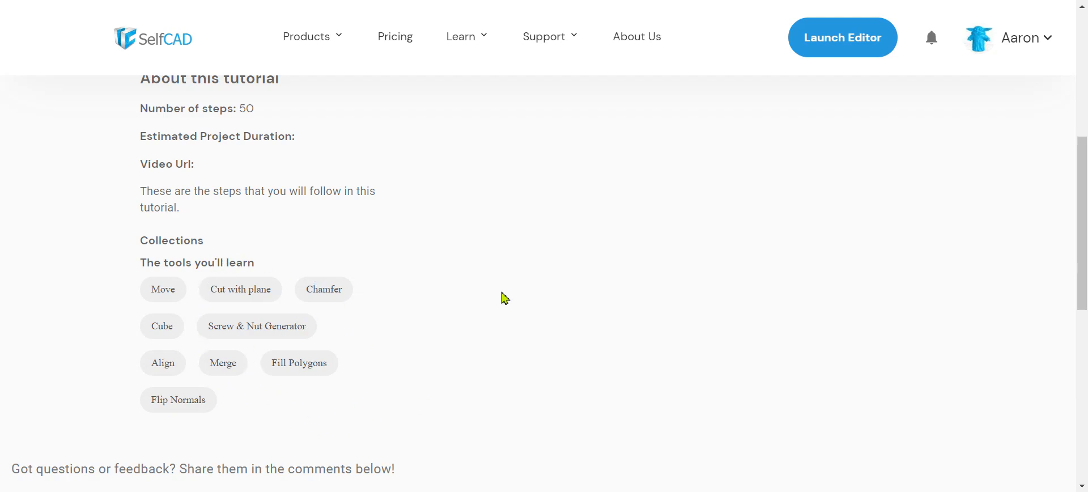
scroll(699, 294, up, 6)
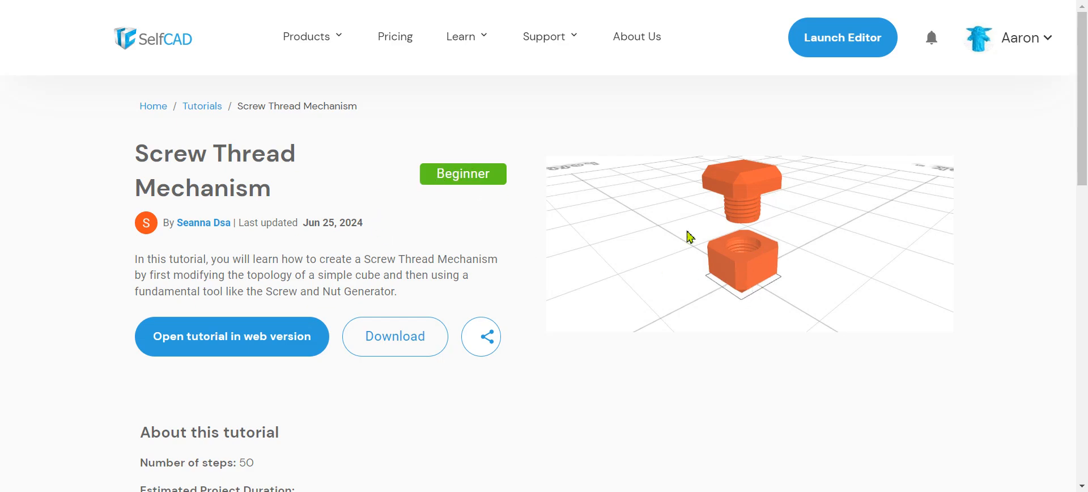
scroll(650, 302, down, 6)
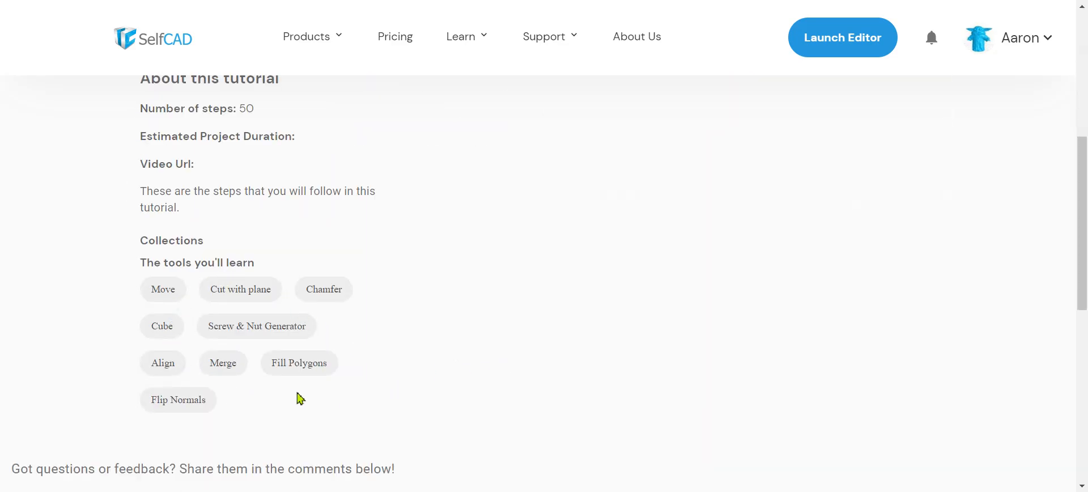
drag(265, 370, 328, 364)
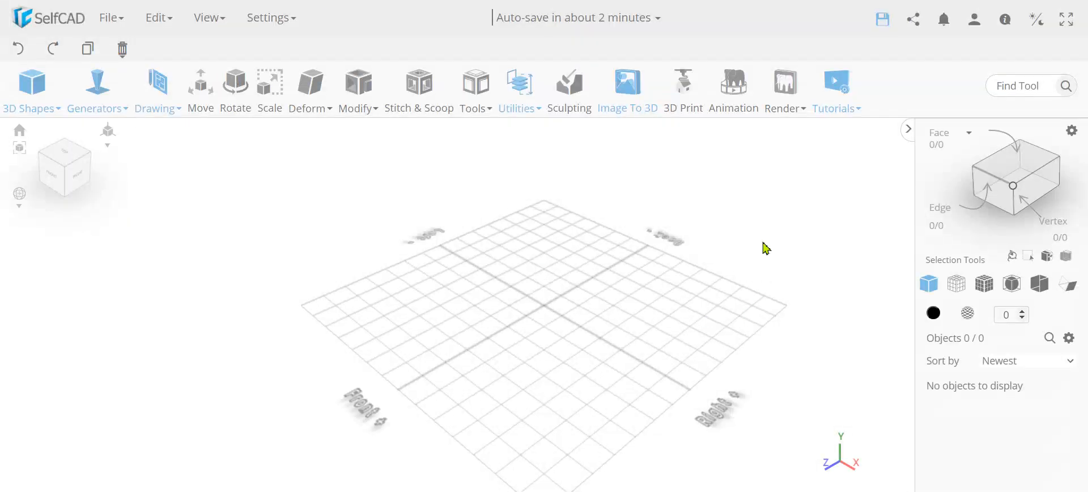
Step: Switch to the SelfCAD editor and load Screw Thread Mechanism (1).json for interactive tutorial playback
click(837, 88)
click(866, 163)
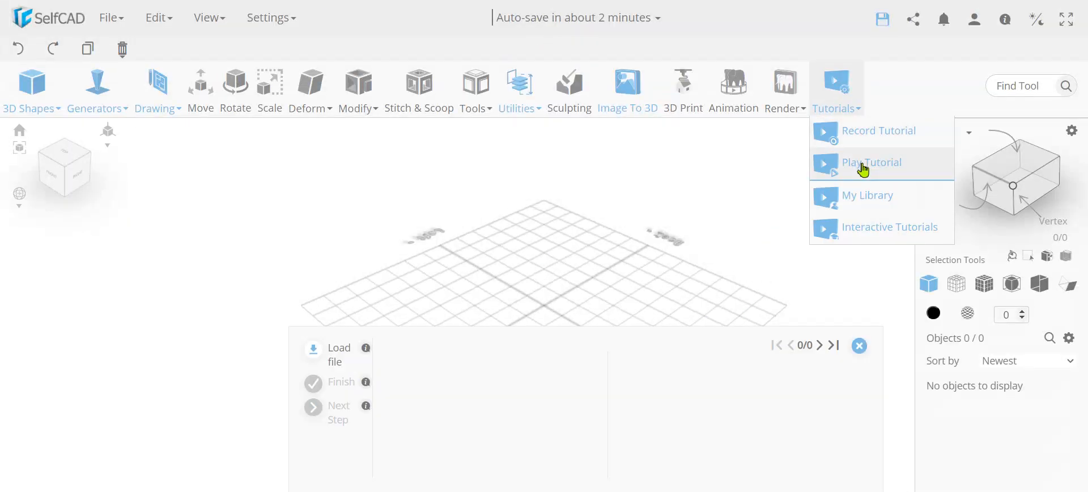
click(336, 356)
click(463, 270)
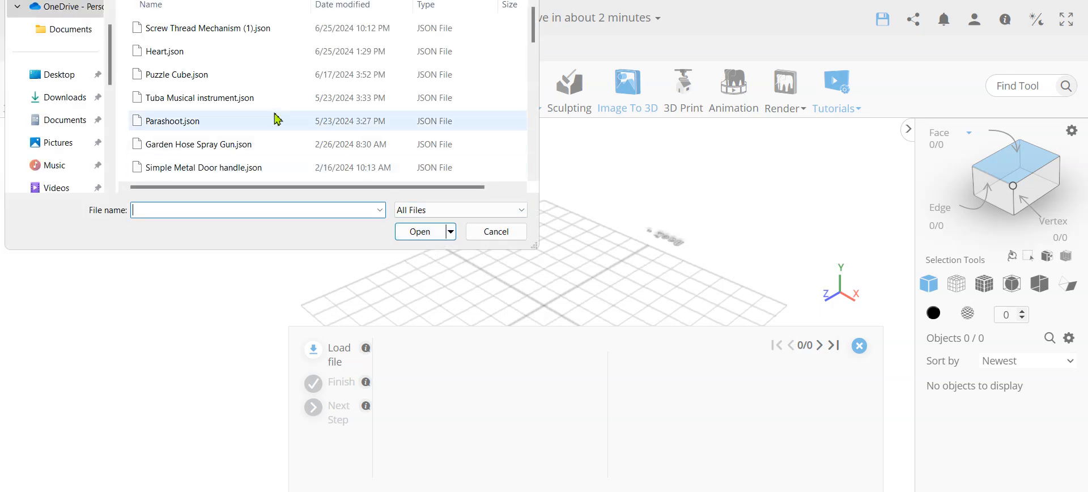
click(231, 29)
click(420, 231)
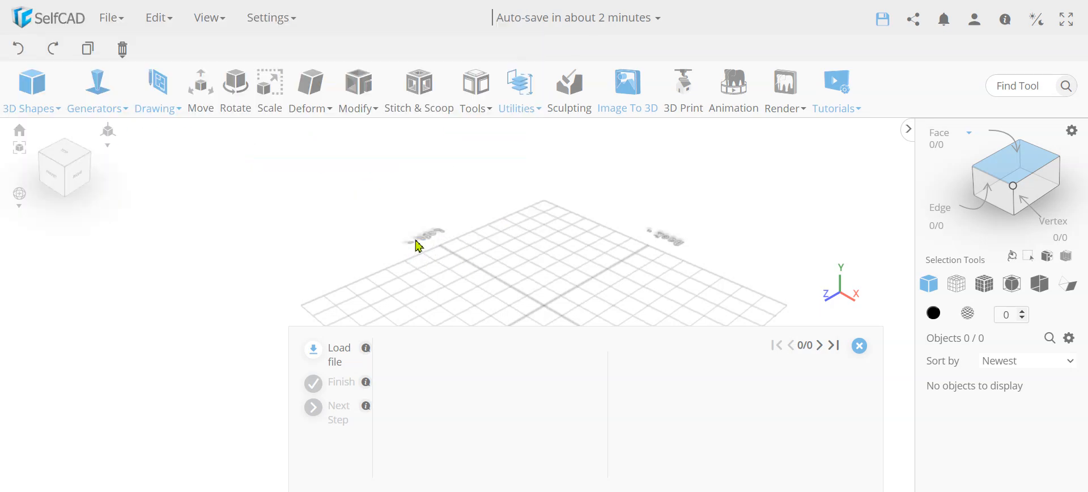
click(721, 291)
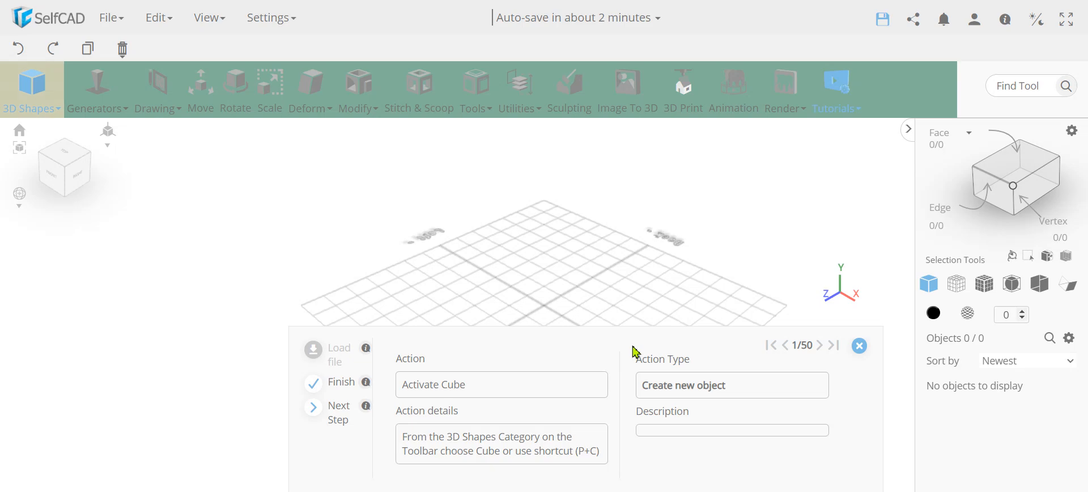
Step: Create a cube with width, height and depth set to 30
click(26, 103)
click(45, 142)
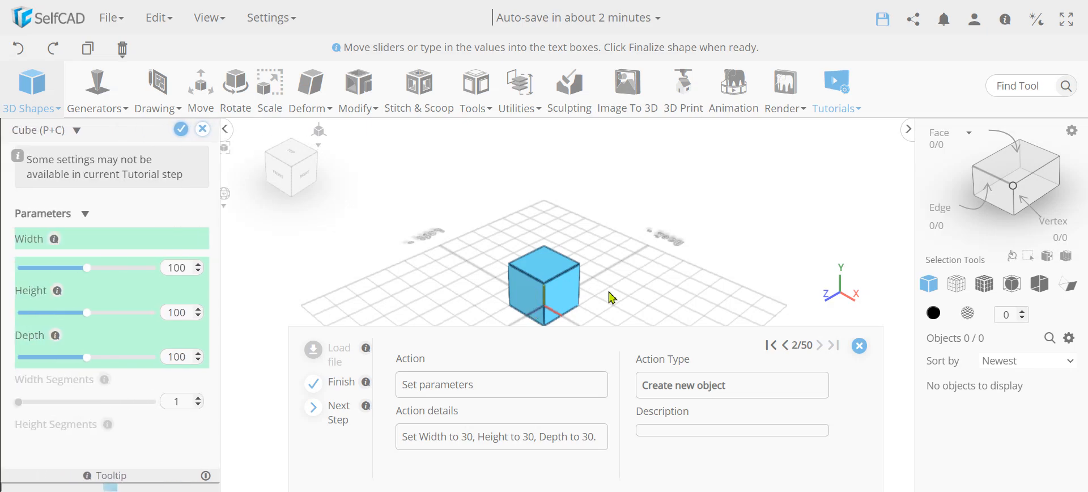
click(346, 417)
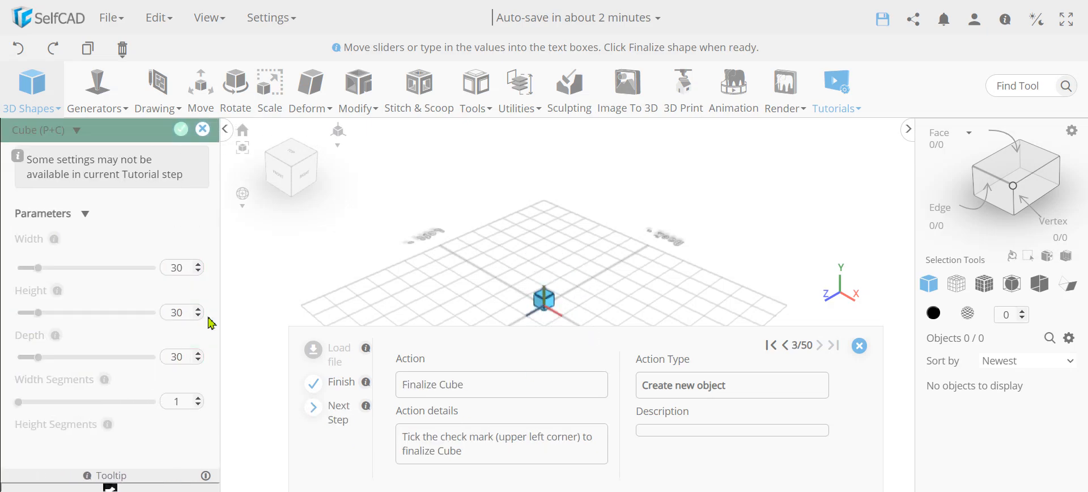
click(181, 130)
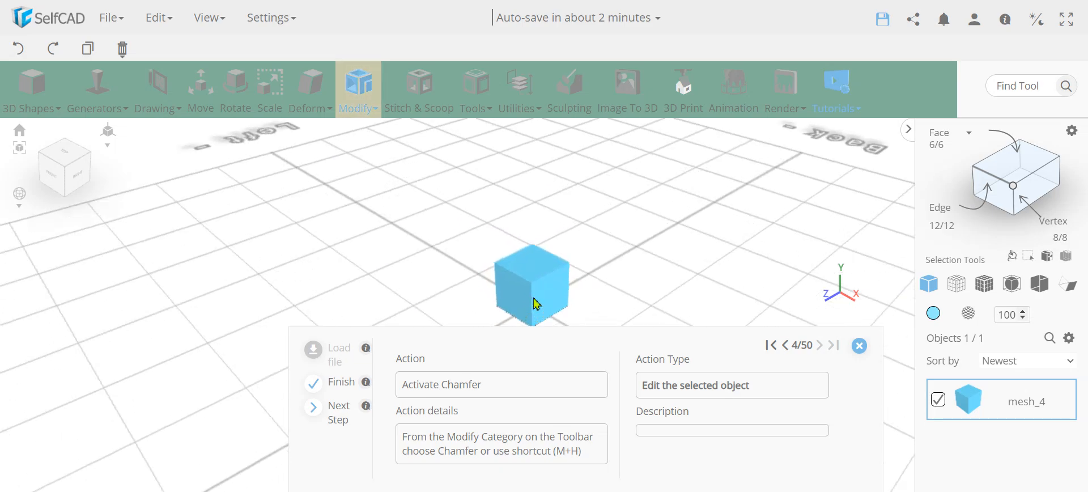
Step: Chamfer all edges of the cube with an intensity of 4
click(358, 88)
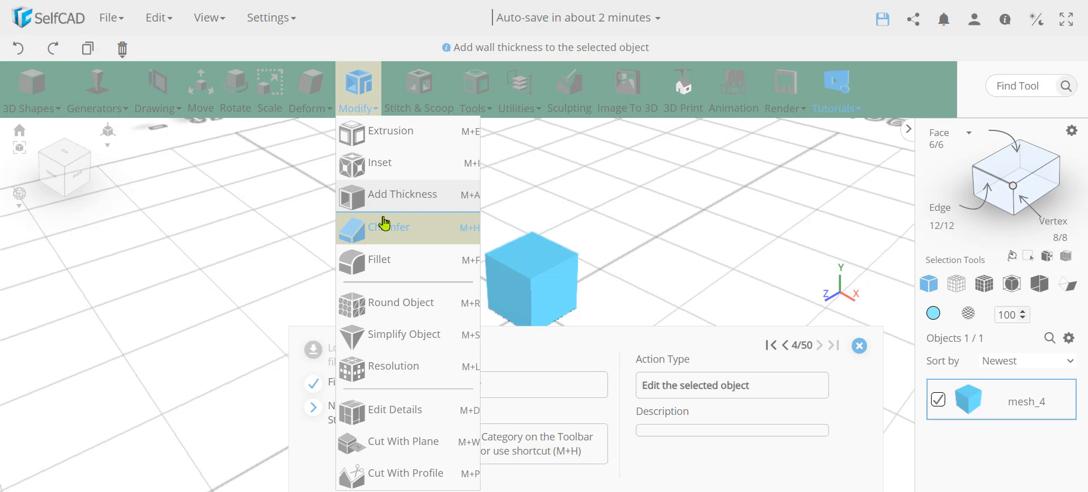
click(358, 226)
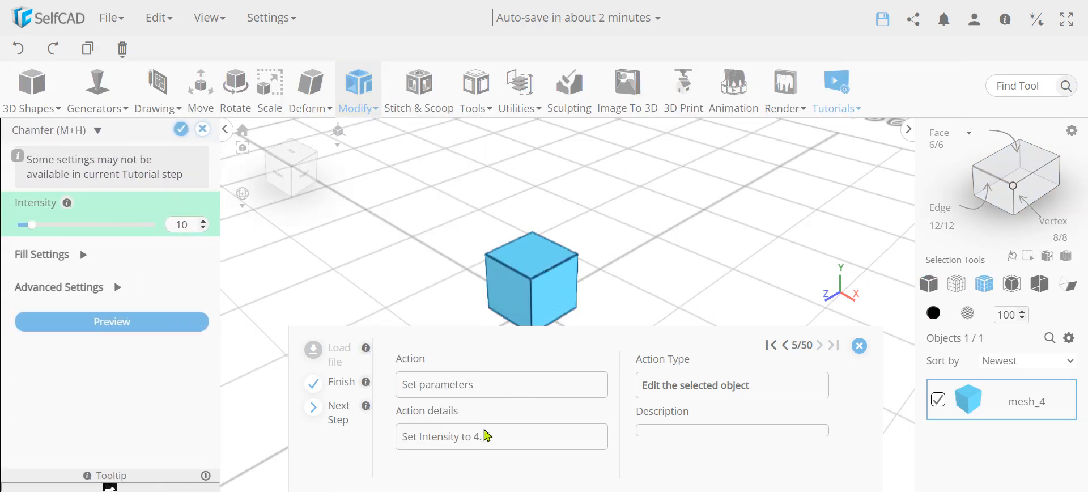
double_click(185, 225)
text(4)
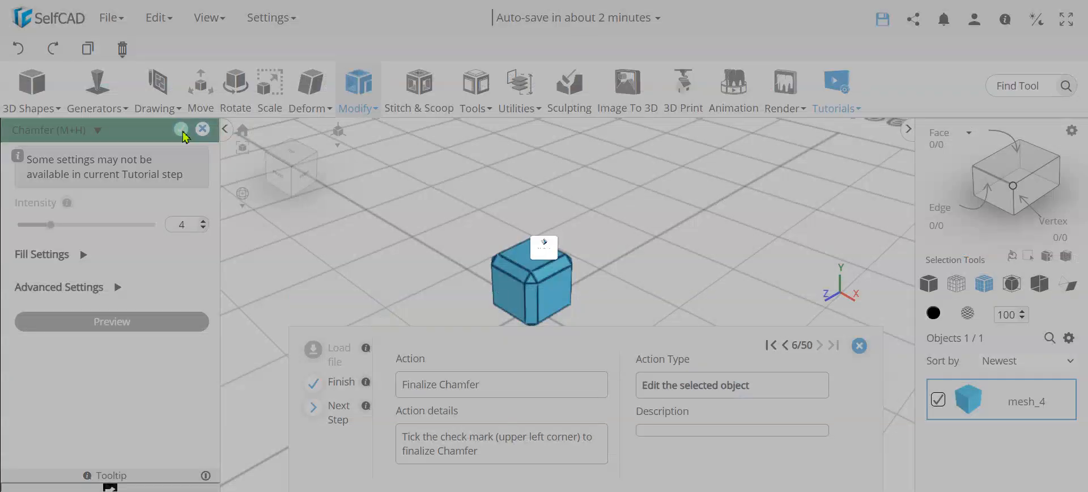
click(181, 132)
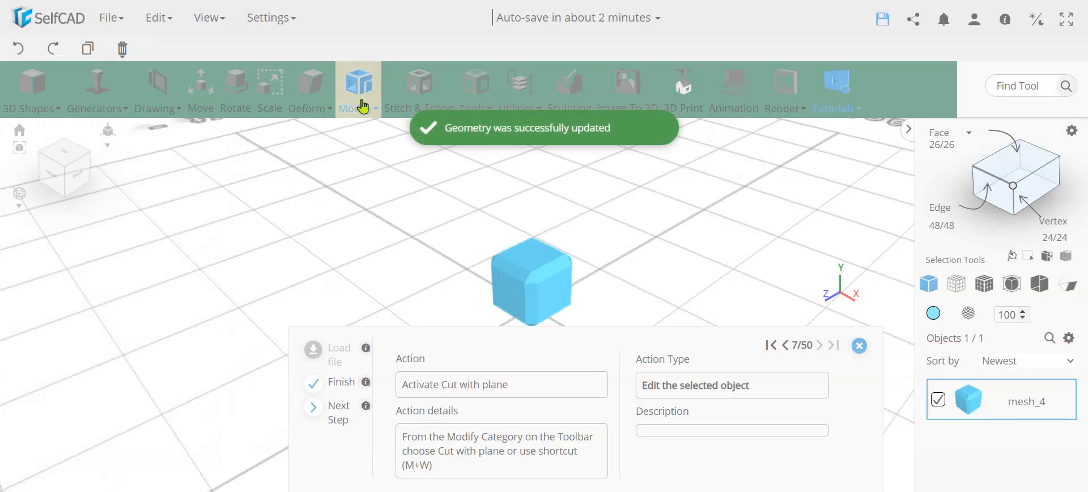
Step: Cut the chamfered cube with a Bottom / Top plane at offset 20, with Split Objects enabled
click(362, 104)
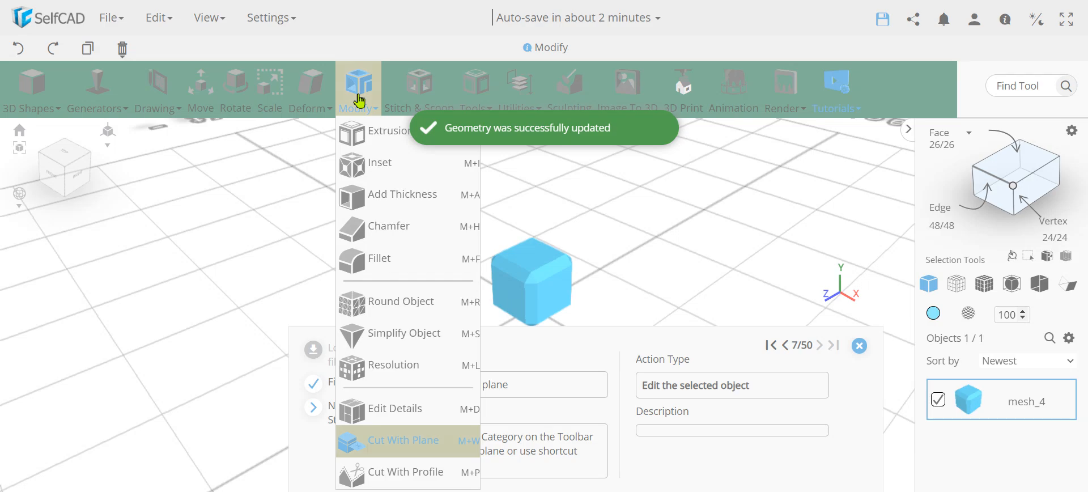
click(408, 442)
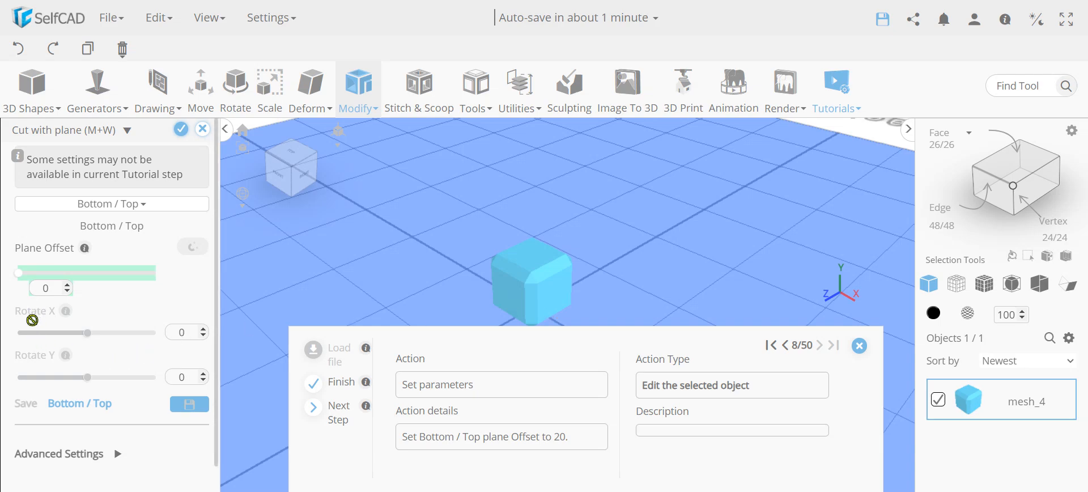
double_click(45, 294)
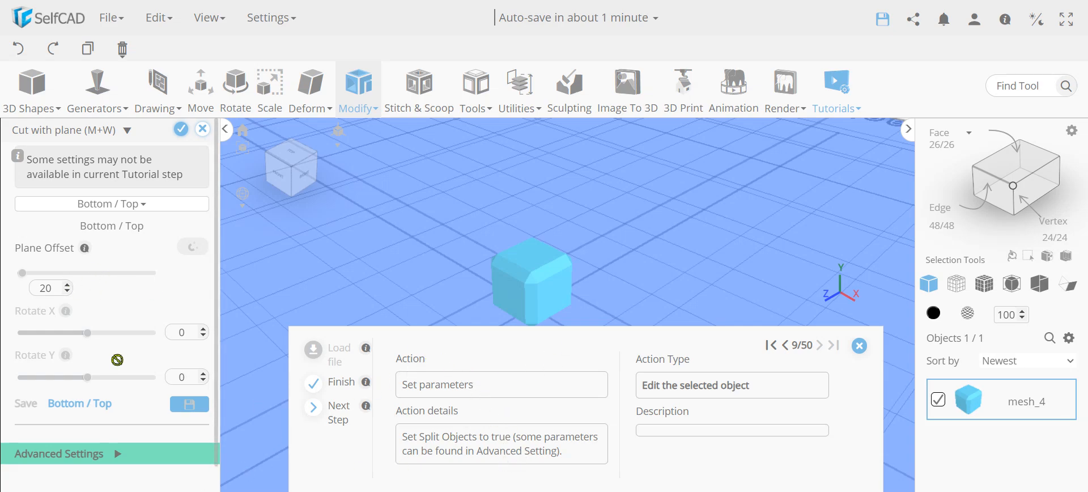
click(123, 457)
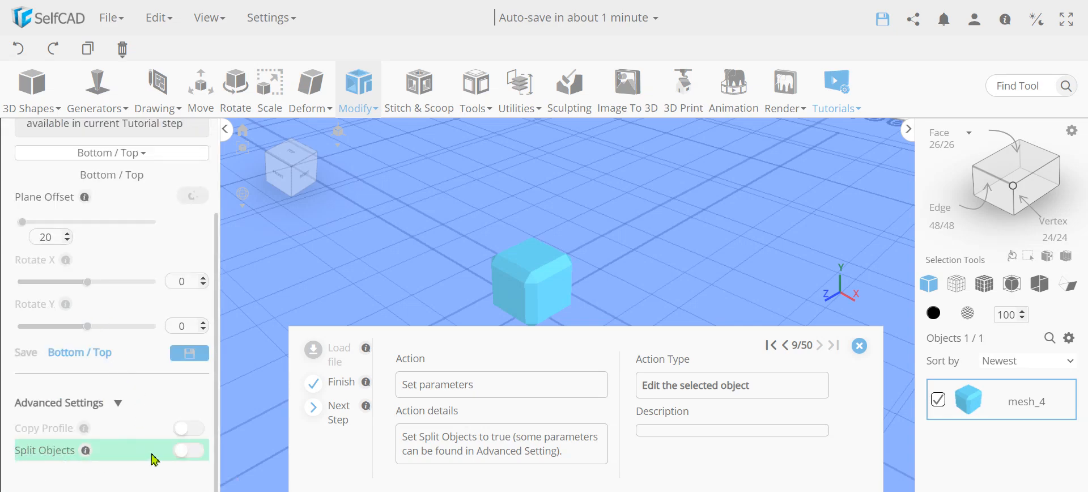
click(192, 452)
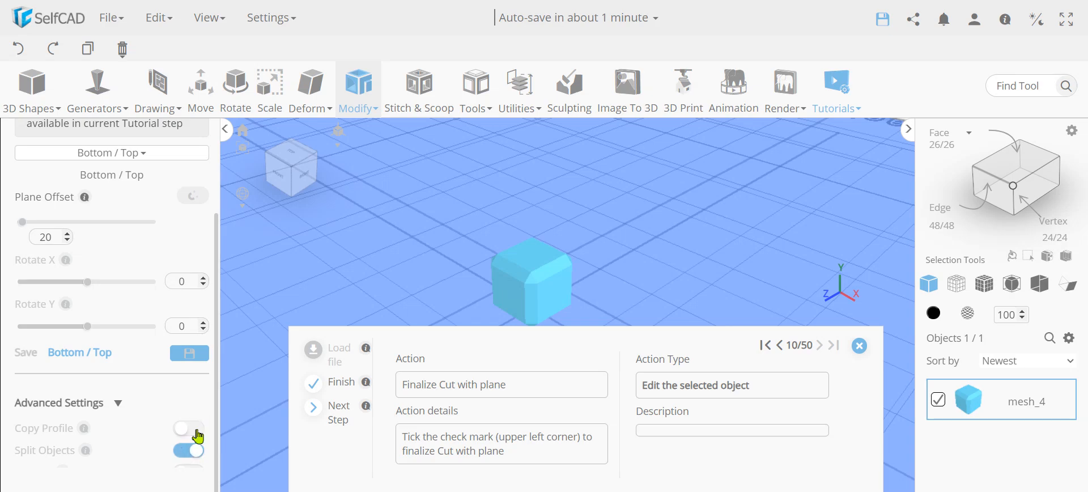
scroll(155, 395, down, 1)
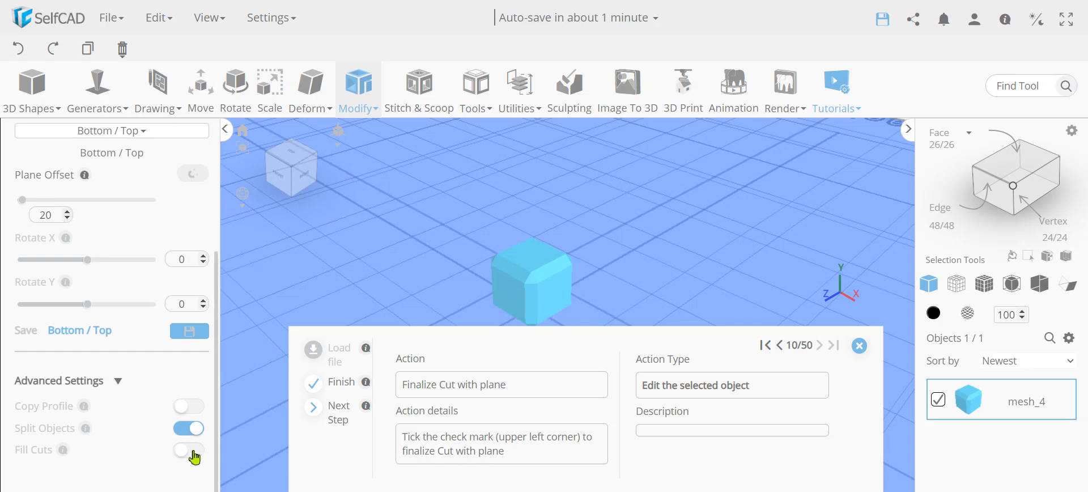
scroll(153, 301, up, 2)
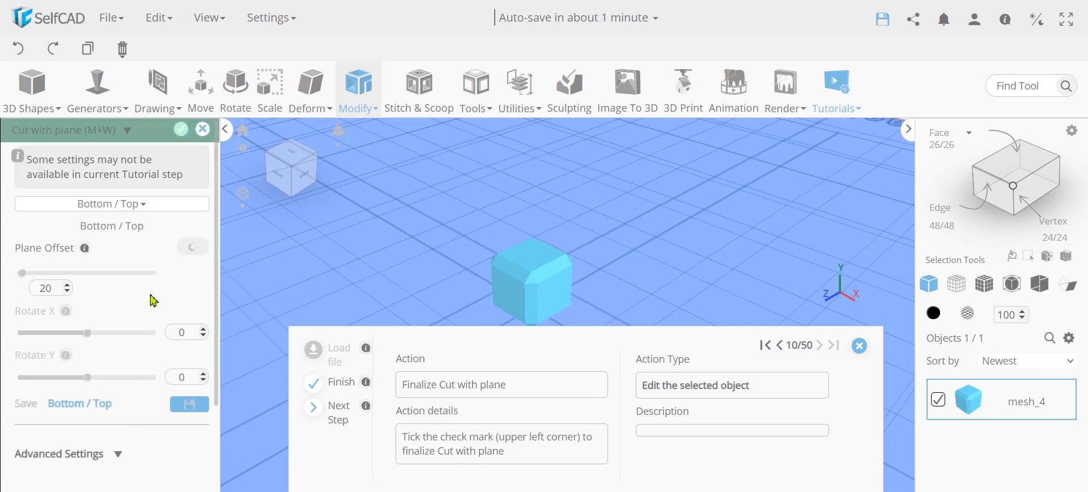
click(179, 132)
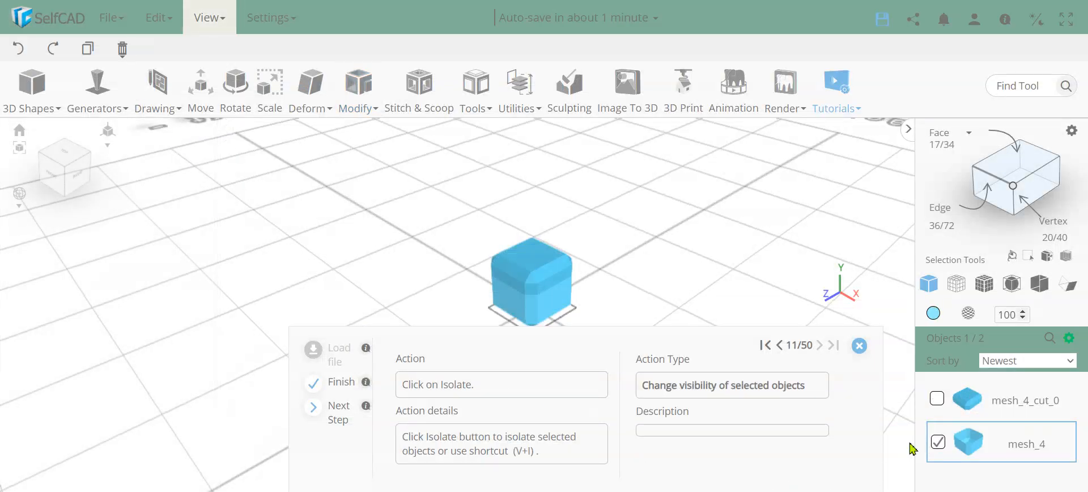
Step: Isolate the lower piece of the cut cube and enable back face coloring
click(1069, 338)
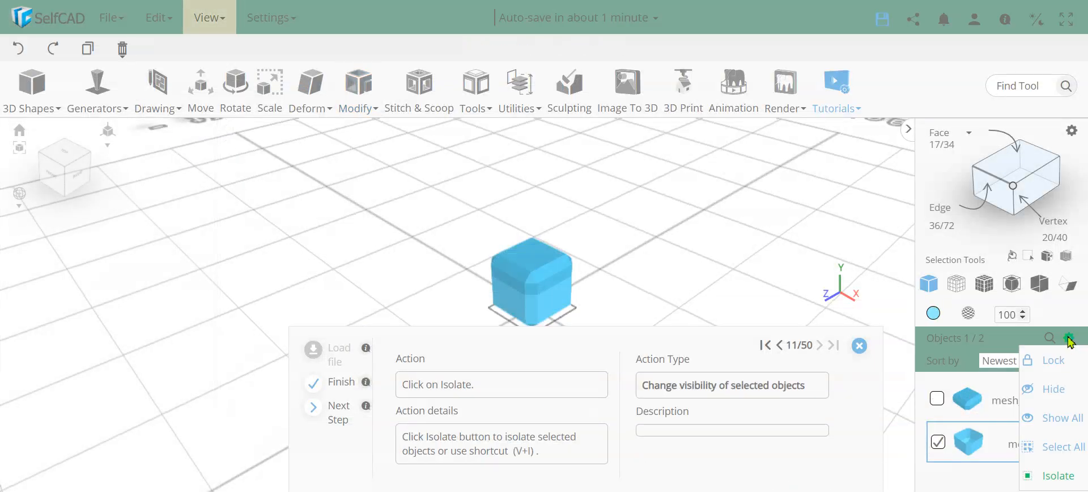
click(1068, 481)
drag(605, 294, 531, 309)
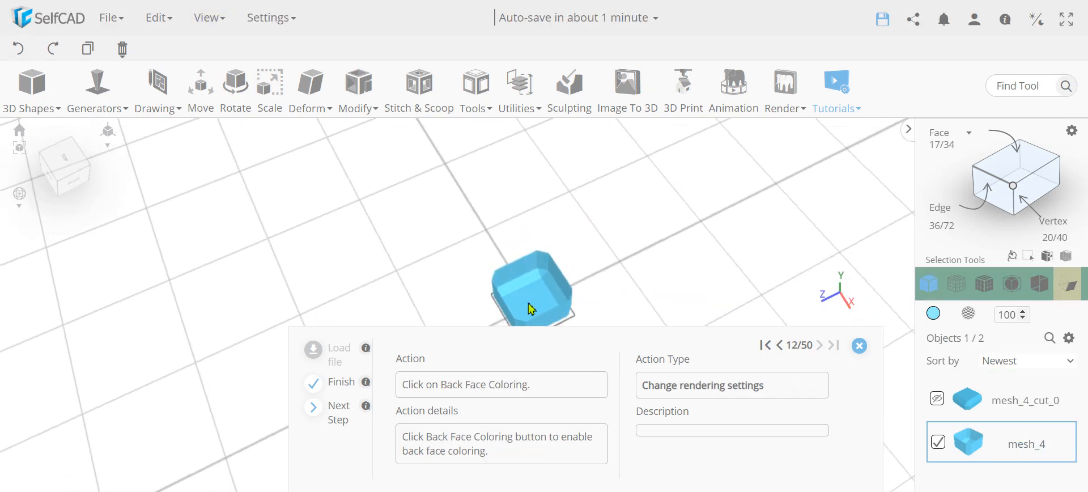
click(1072, 289)
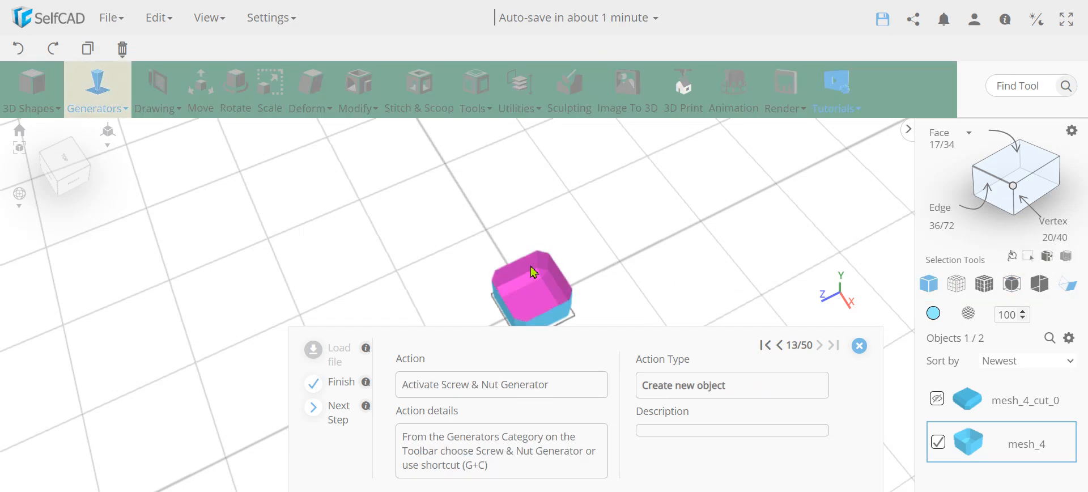
drag(669, 287, 611, 197)
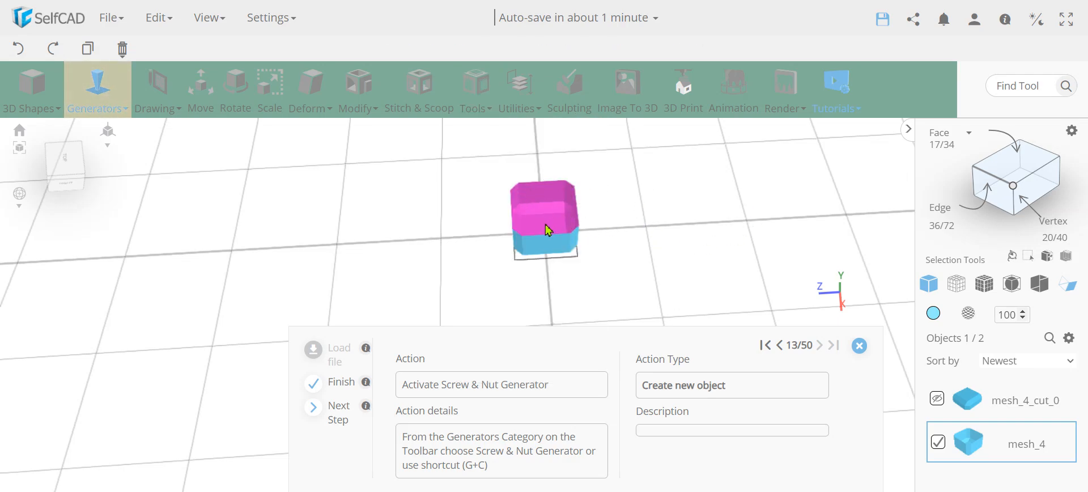
Step: Generate a screw with matching nut using radius 9, pitch 2 and tip scale 6, with Generate Nut enabled
mouse_move(108, 96)
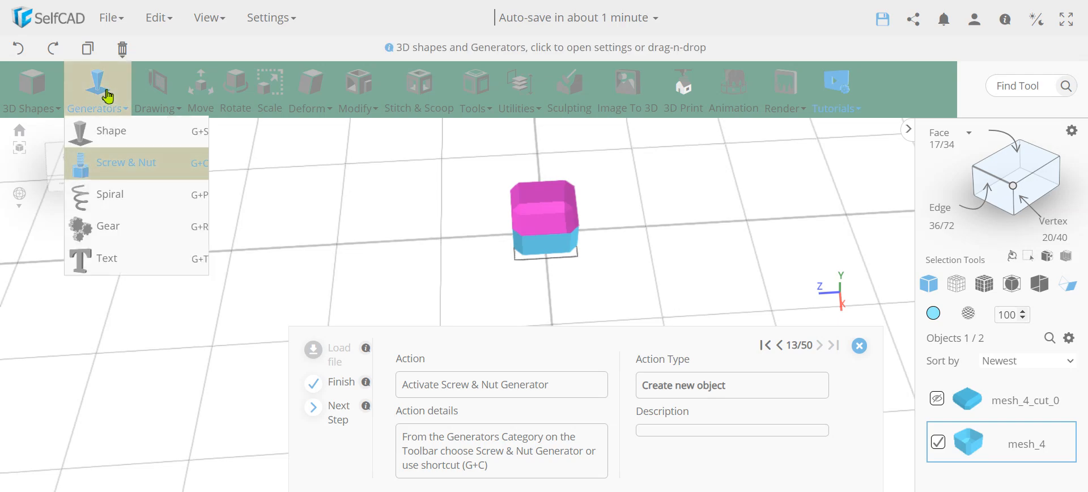
click(105, 171)
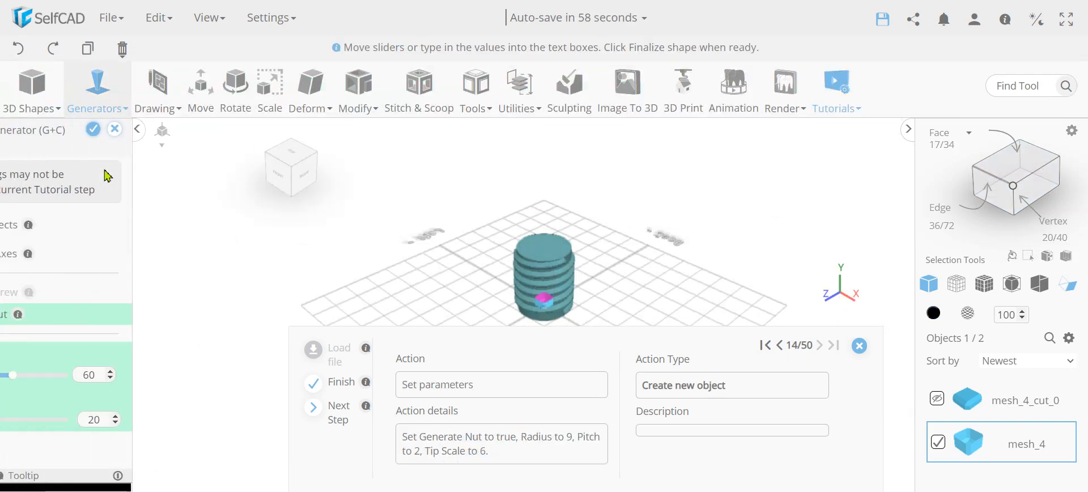
scroll(99, 332, down, 4)
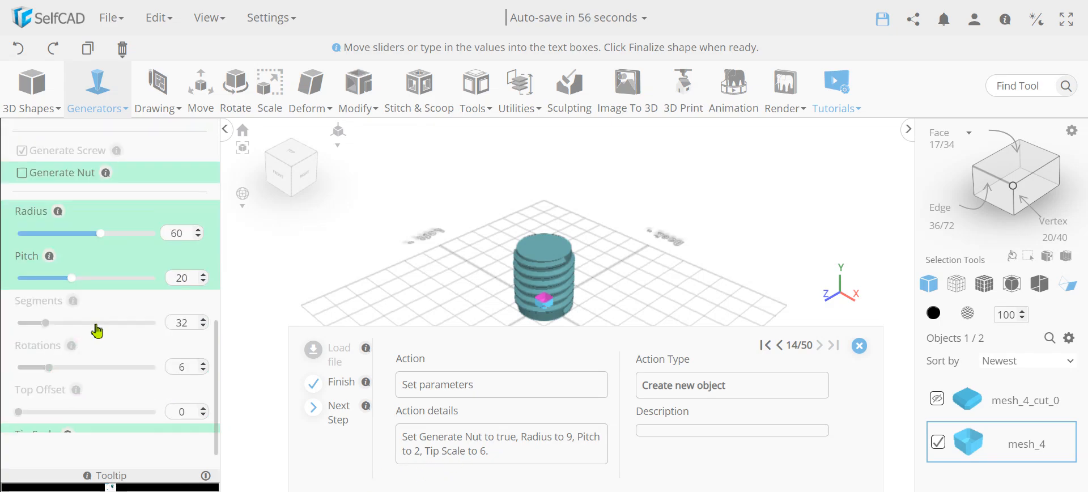
click(341, 409)
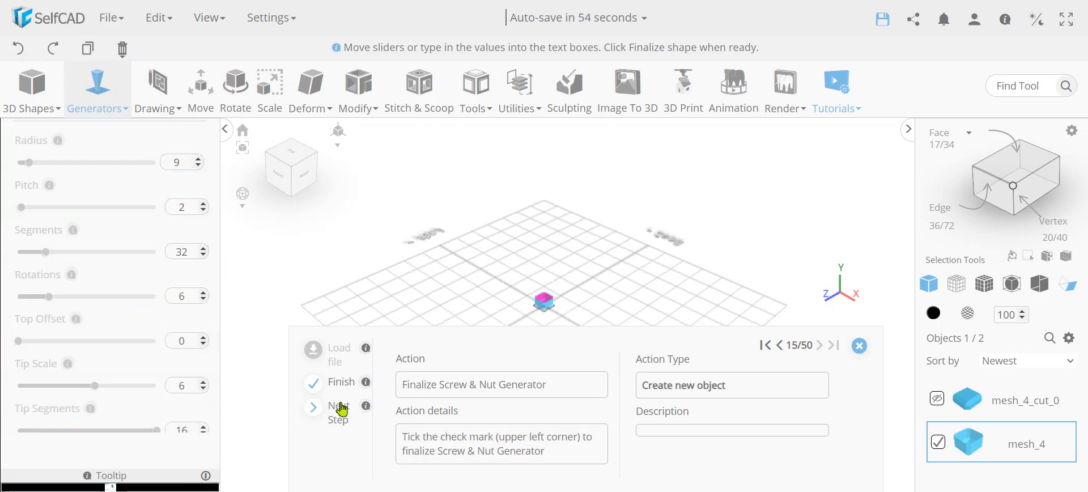
scroll(181, 251, up, 4)
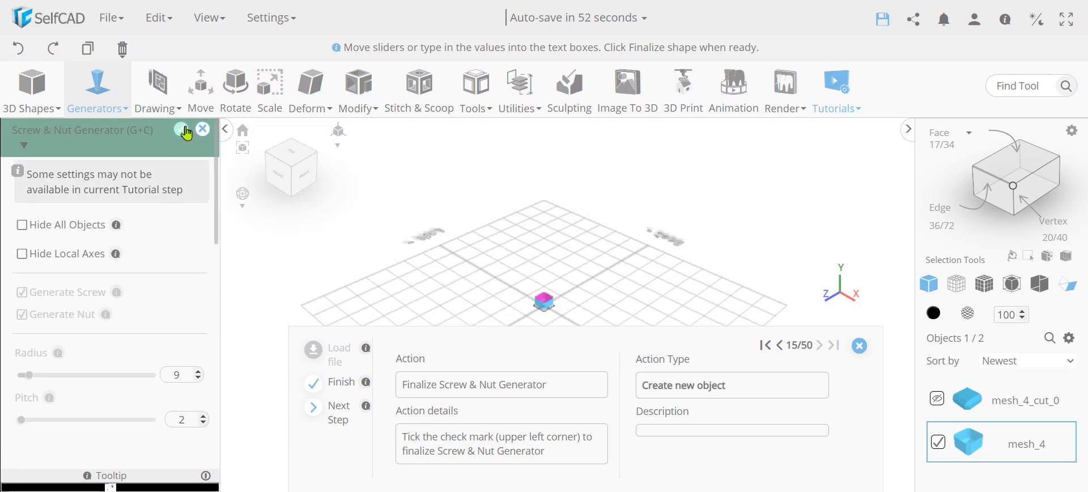
click(185, 131)
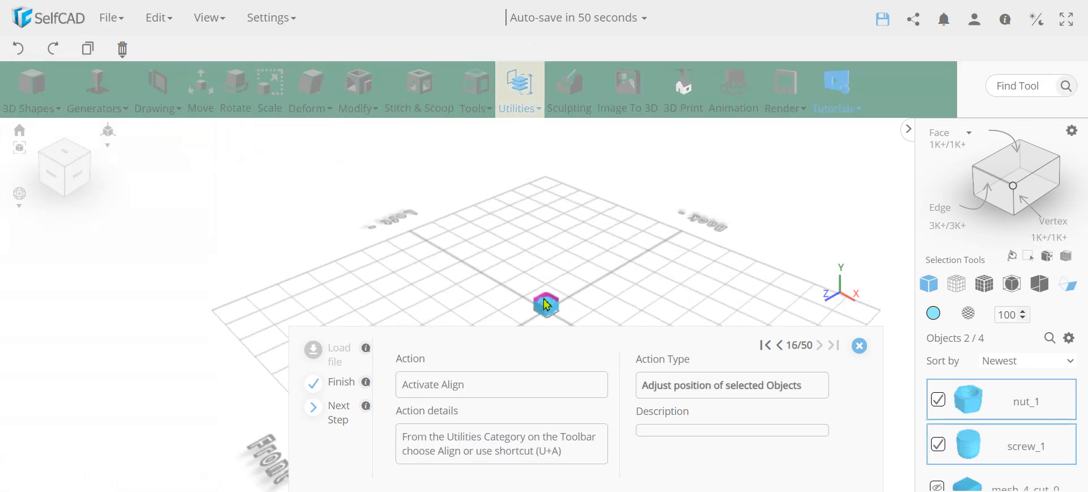
Step: Start aligning the selected nut and screw with the Align tool set to Plane mode
scroll(546, 304, up, 3)
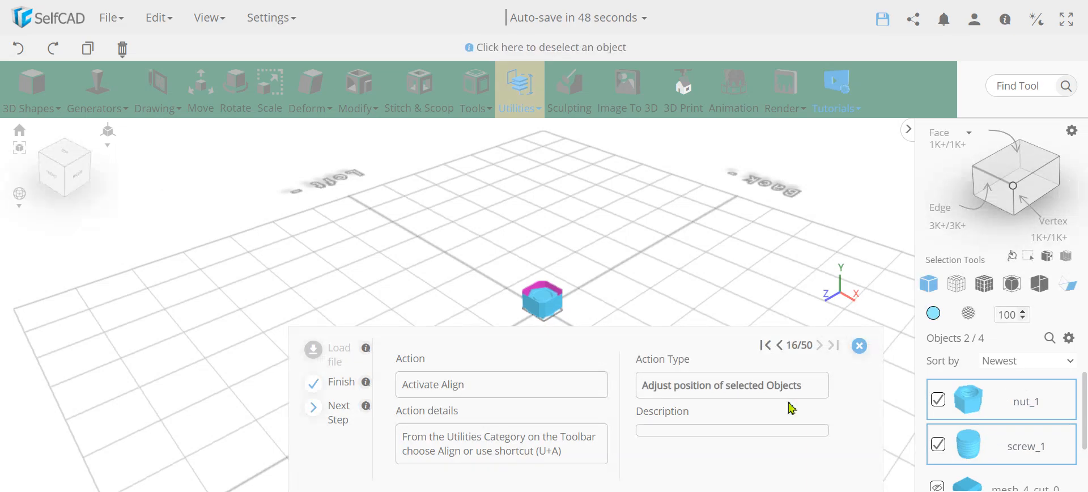
scroll(538, 304, up, 5)
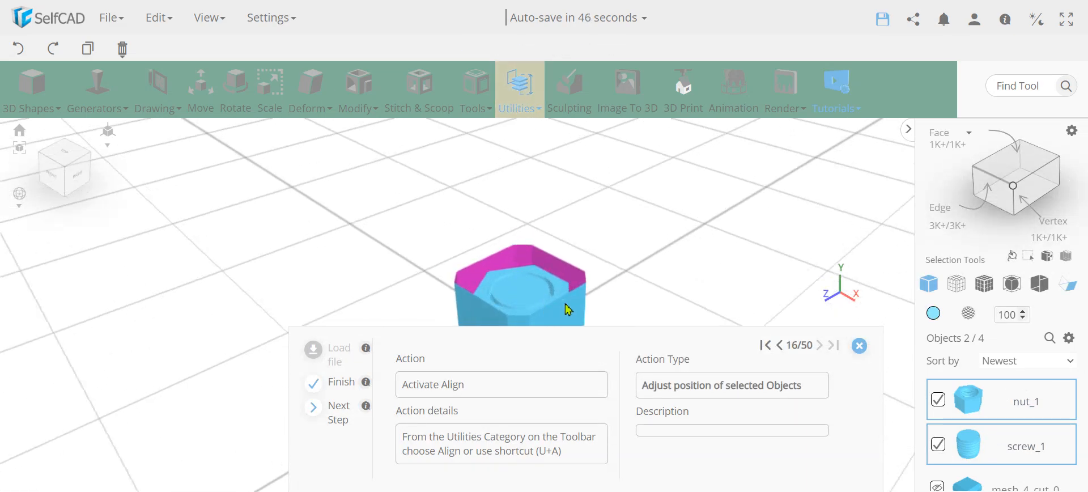
right_drag(634, 292, 551, 203)
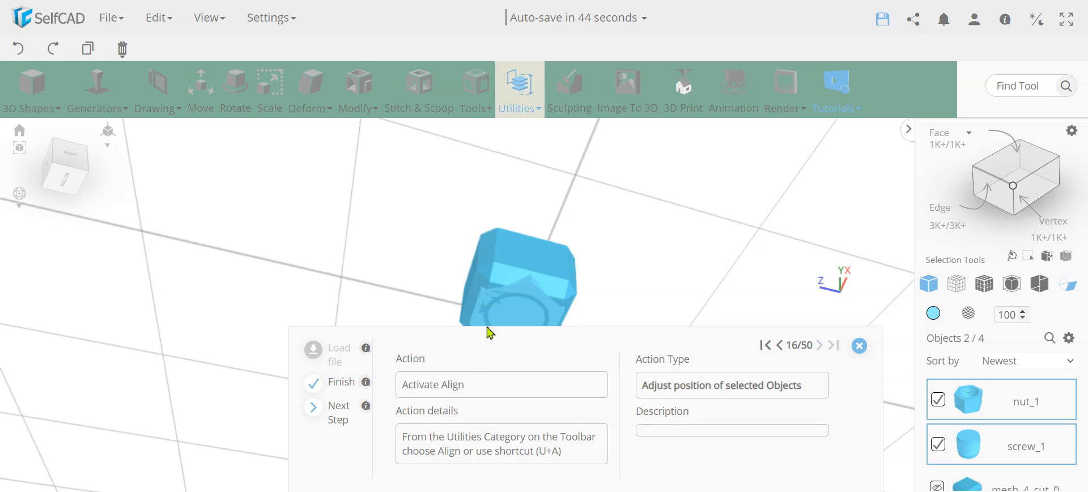
right_drag(670, 253, 576, 277)
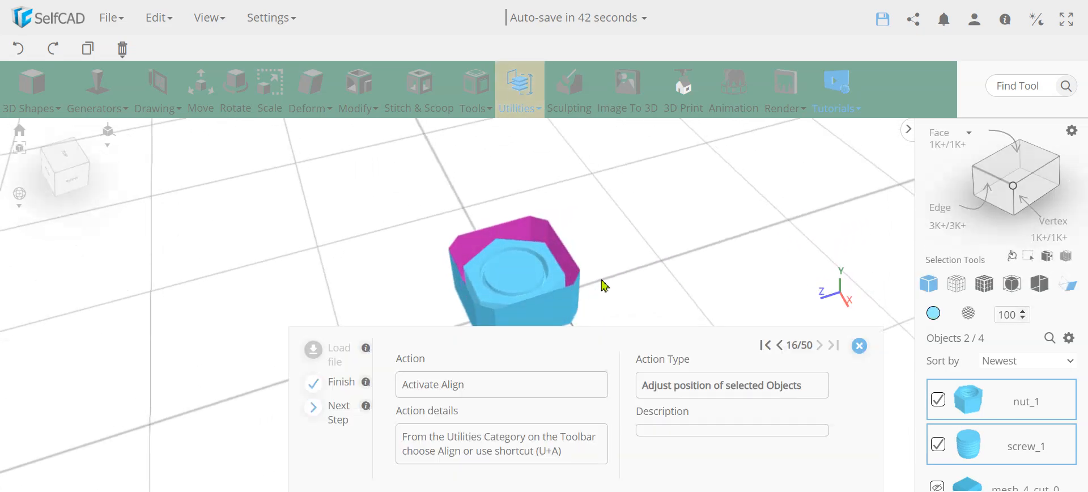
click(520, 94)
click(535, 134)
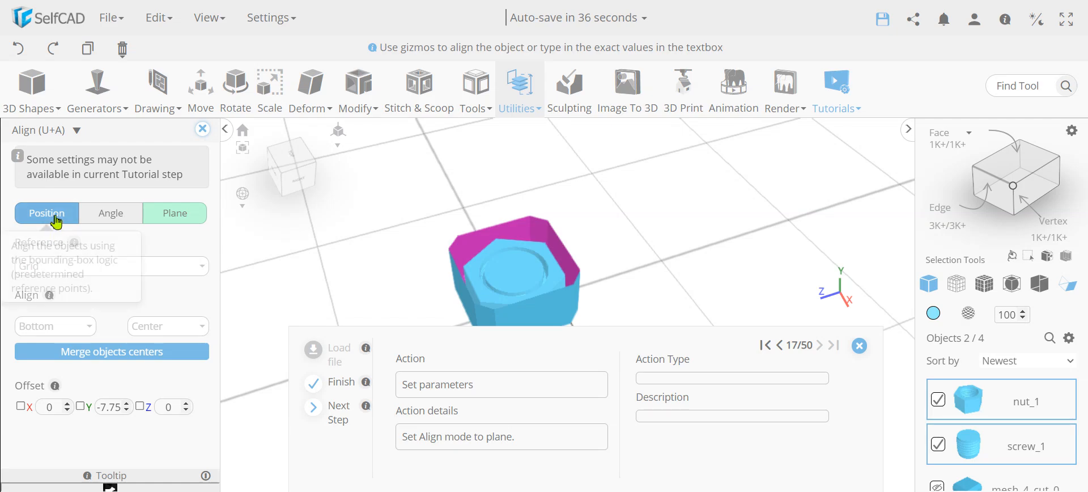
click(79, 268)
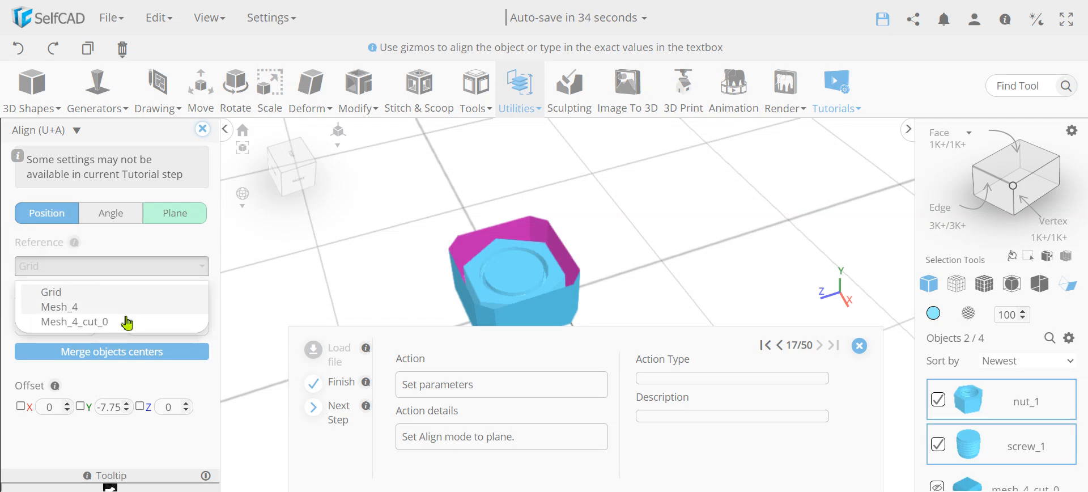
click(131, 266)
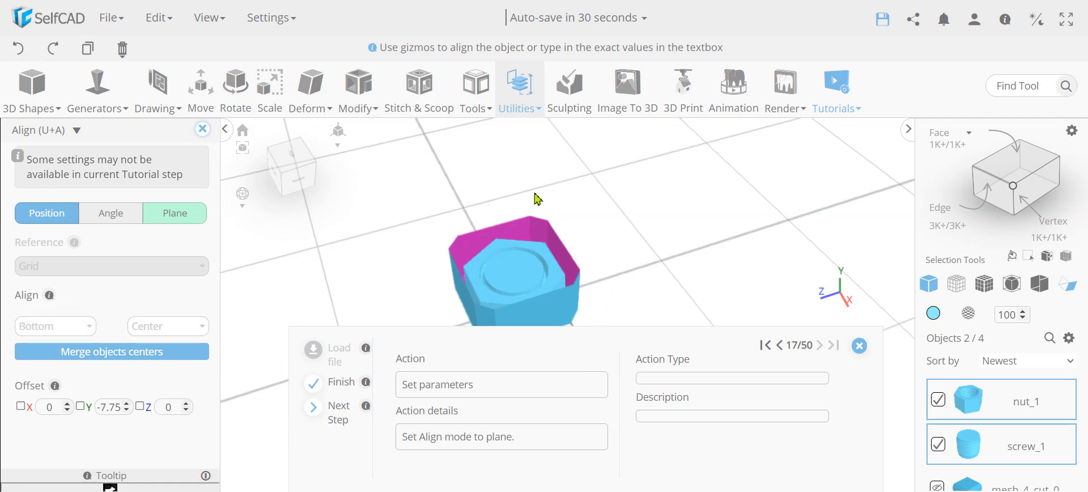
click(180, 216)
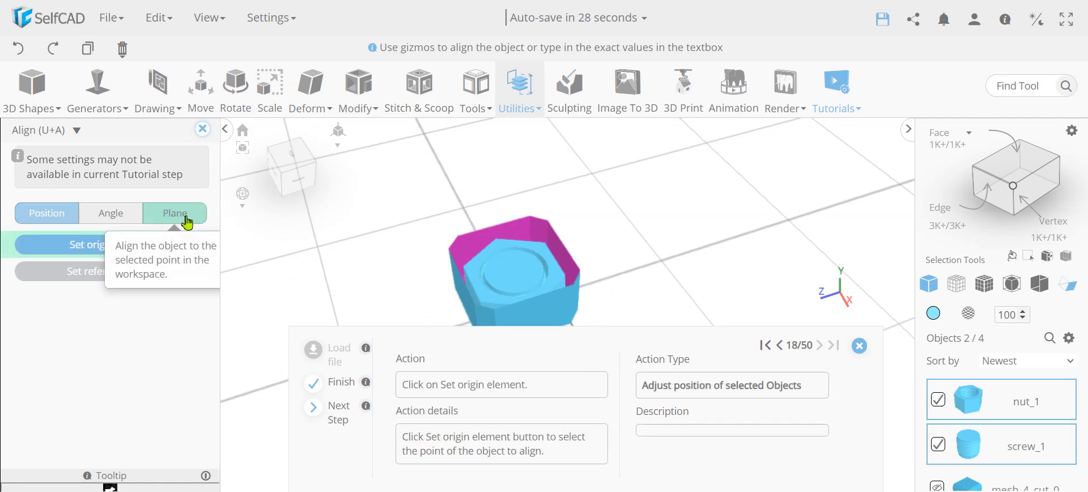
Step: Set the vertex at the centre of the screw's top as the origin element for the alignment
scroll(714, 261, down, 2)
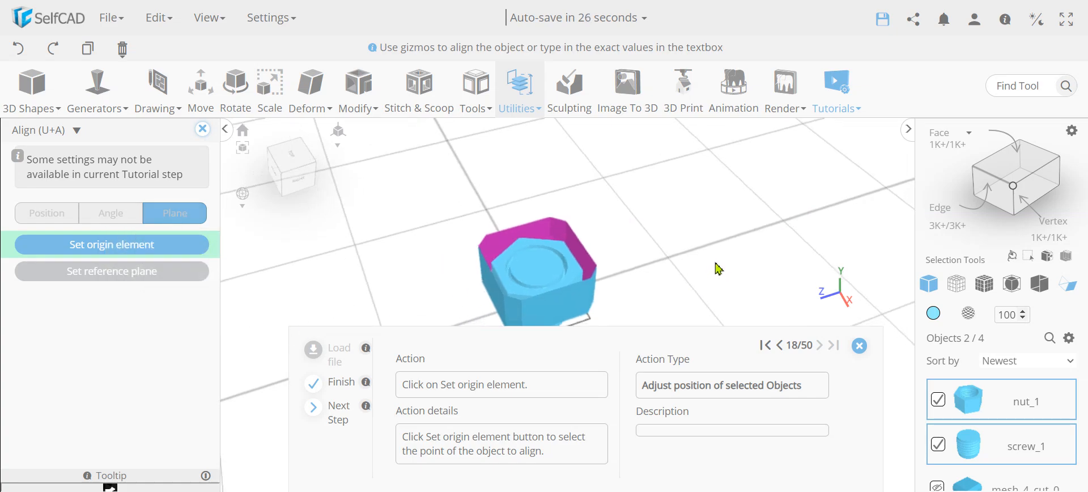
right_drag(715, 283, 722, 240)
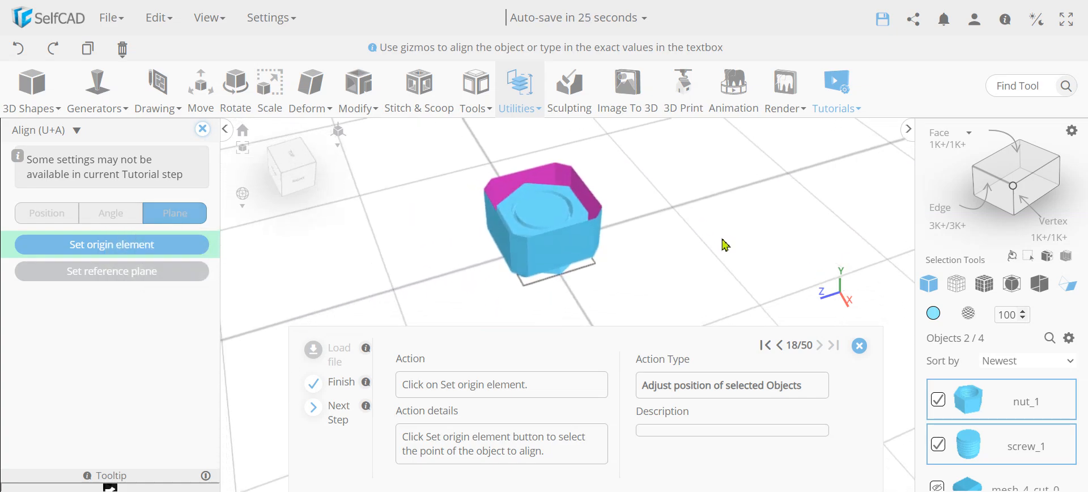
click(134, 252)
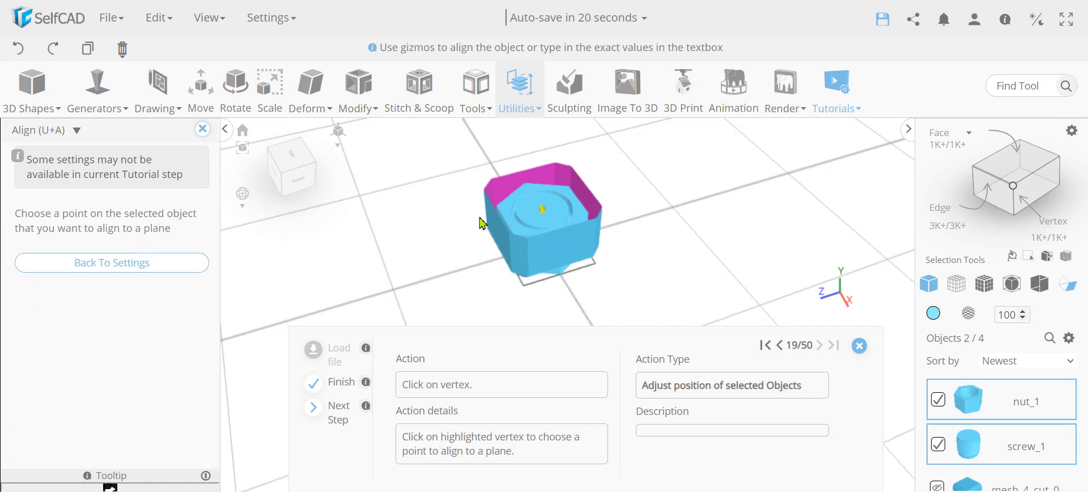
click(543, 209)
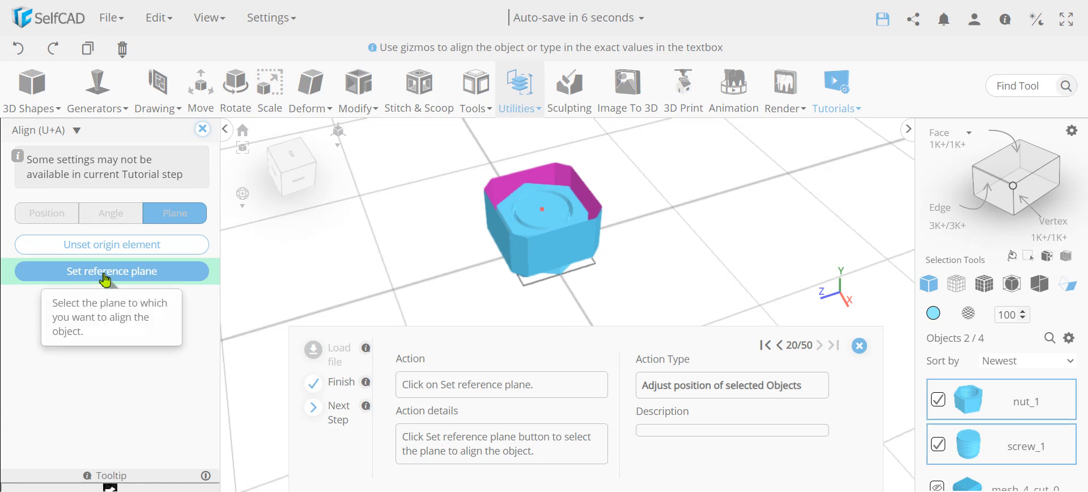
Step: Draw the reference plane through three highlighted vertices on the upper rim of the cut cube
click(107, 272)
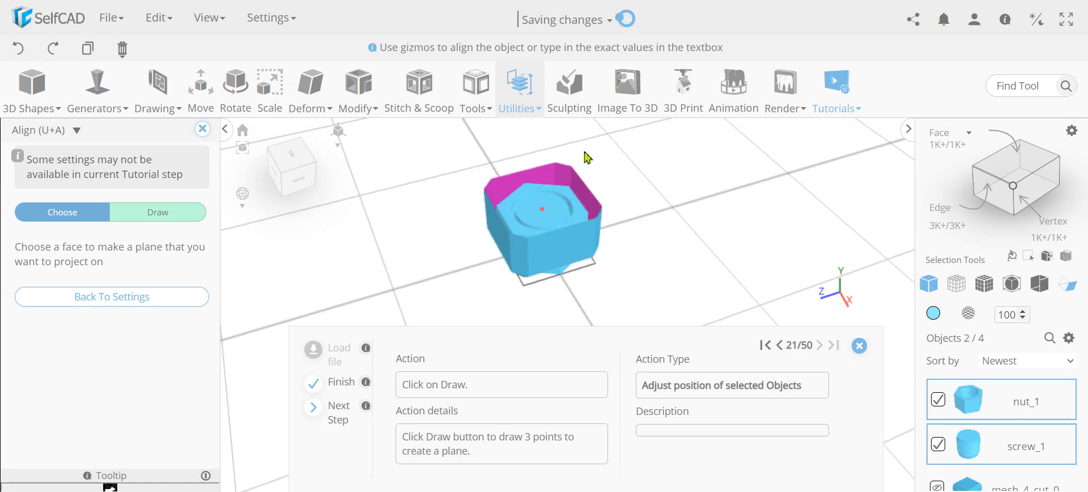
click(160, 216)
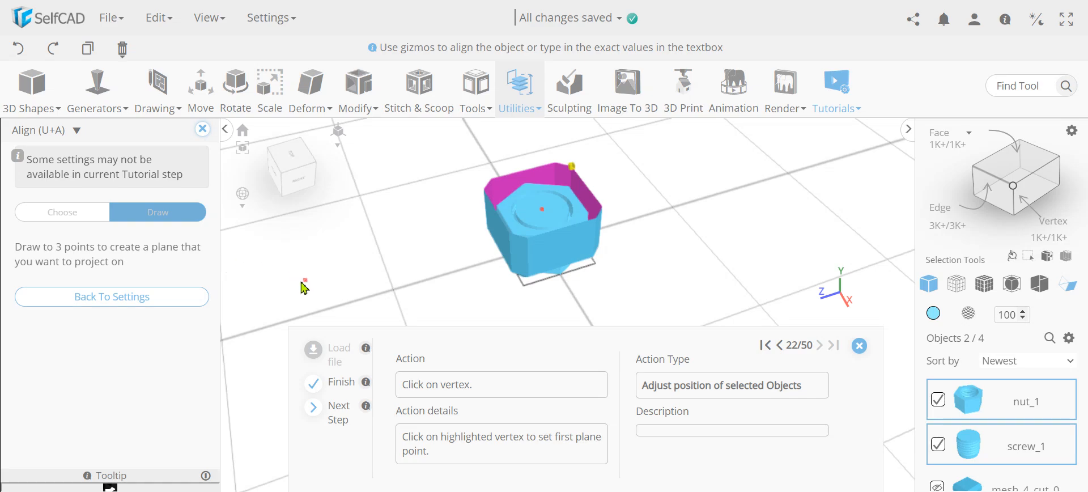
click(154, 100)
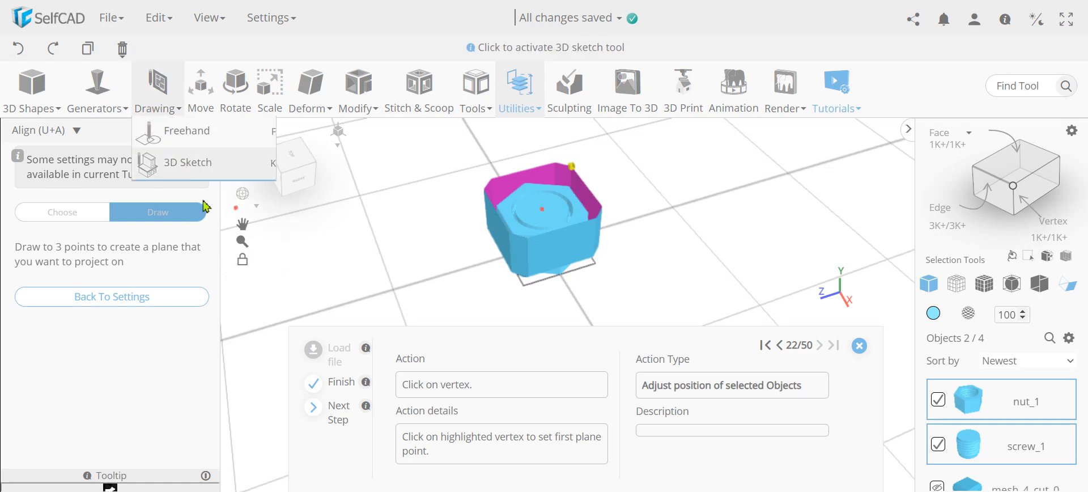
click(371, 102)
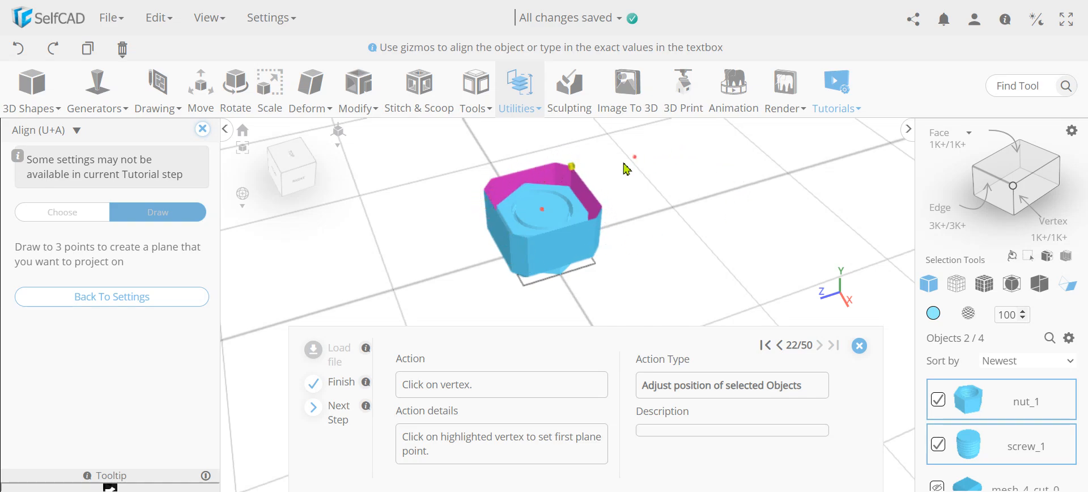
click(573, 166)
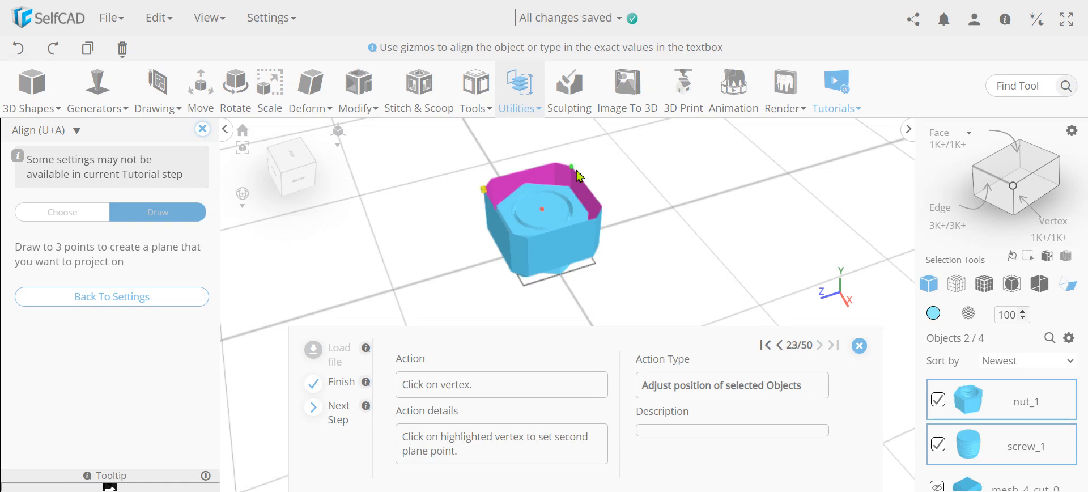
click(488, 194)
click(511, 236)
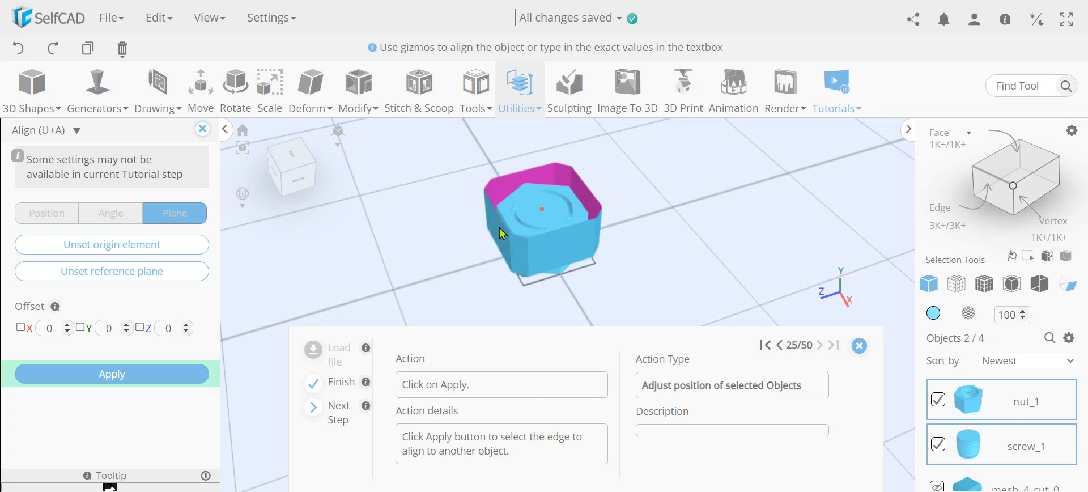
Step: Apply the plane alignment to the nut and screw and close the Align tool
click(185, 379)
drag(688, 255, 542, 195)
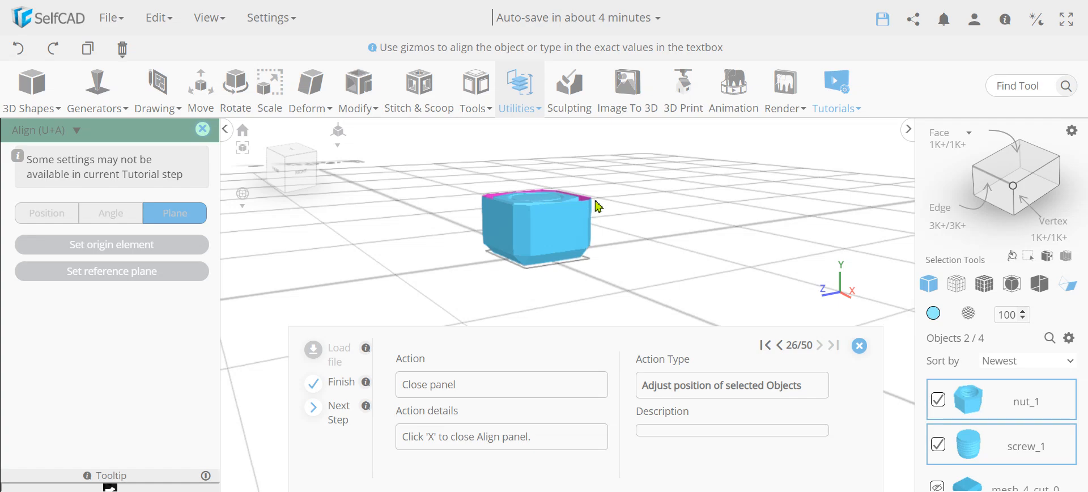
click(202, 129)
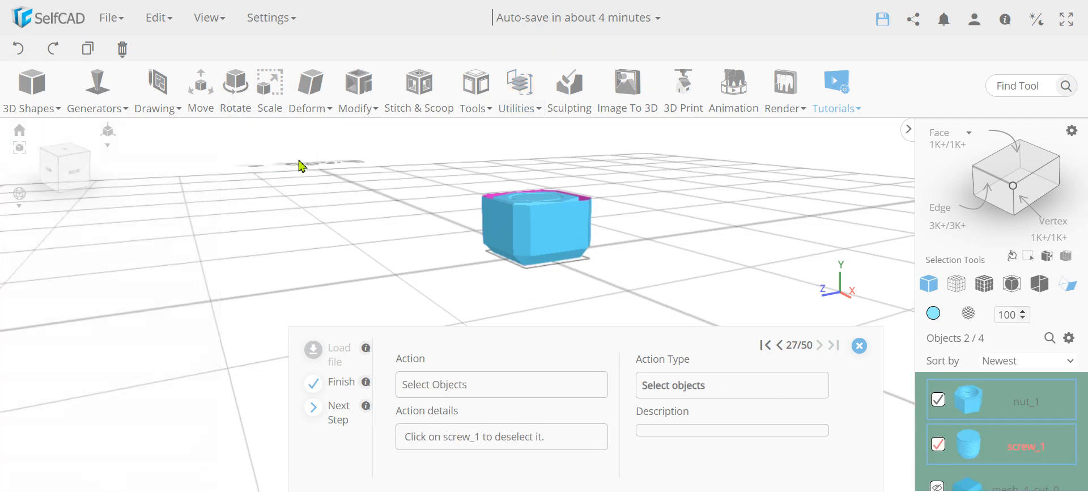
Step: Deselect screw_1 and isolate nut_1
click(941, 449)
drag(707, 225, 669, 256)
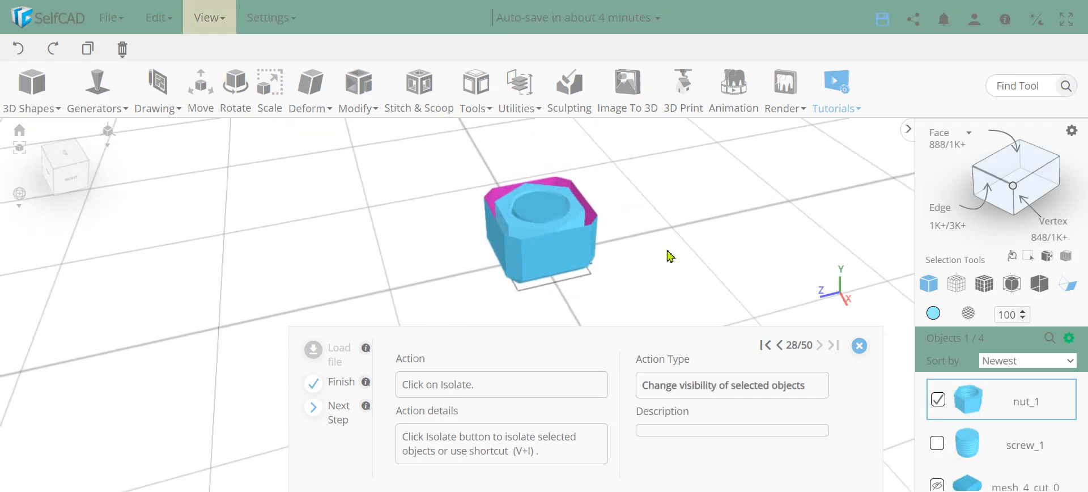
click(1069, 338)
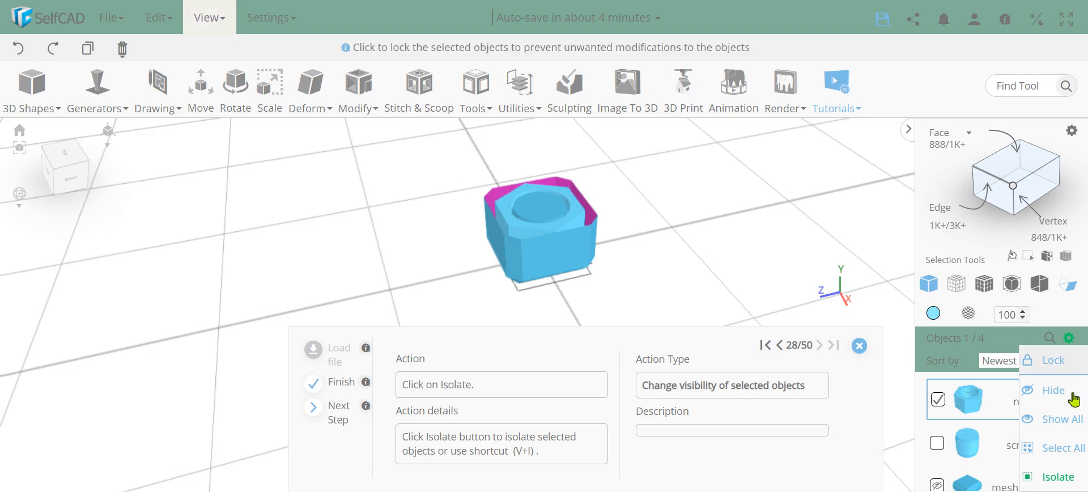
click(1069, 476)
drag(755, 270, 625, 265)
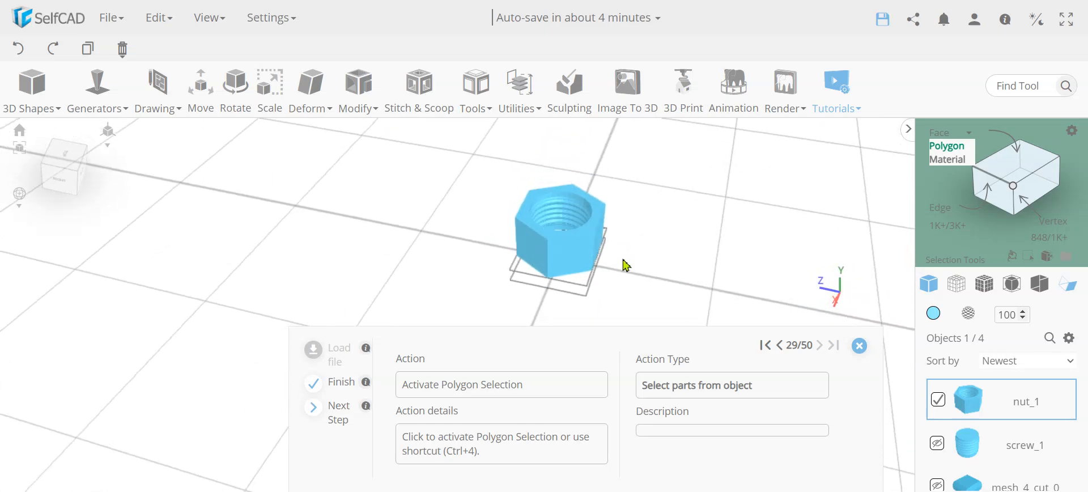
Step: Delete the nut's outer side, top and bottom faces using polygon selection, keeping only the inner thread surface
click(945, 146)
drag(688, 286, 682, 273)
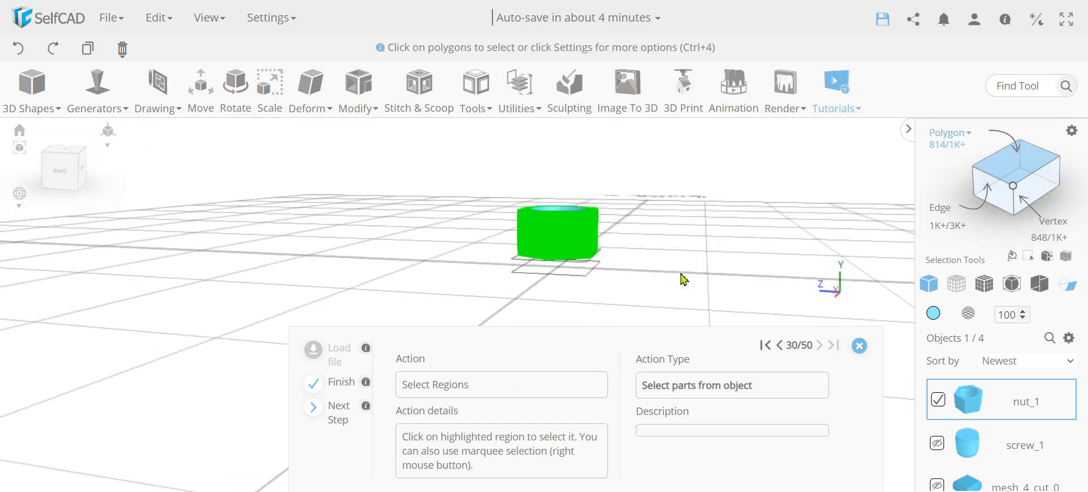
right_drag(675, 273, 482, 207)
drag(406, 241, 668, 276)
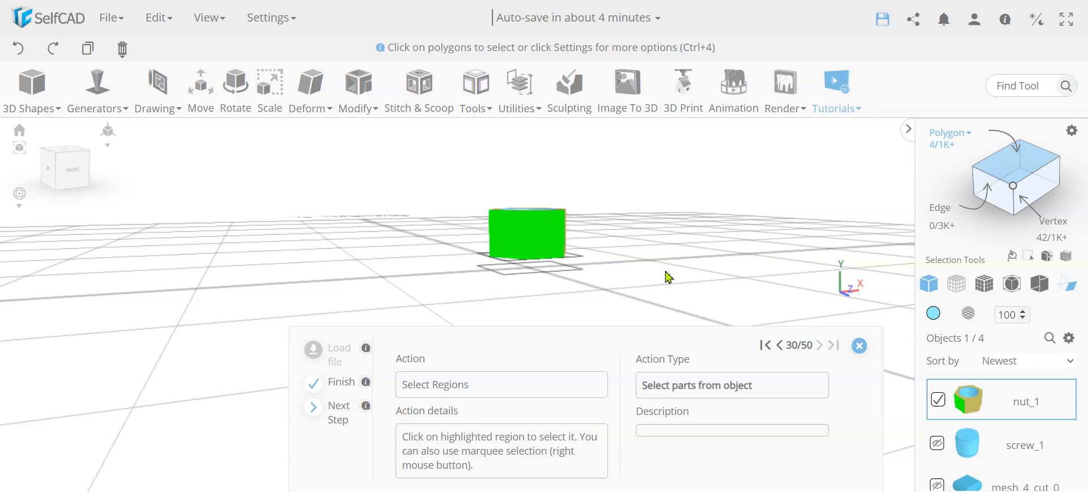
right_drag(668, 276, 480, 209)
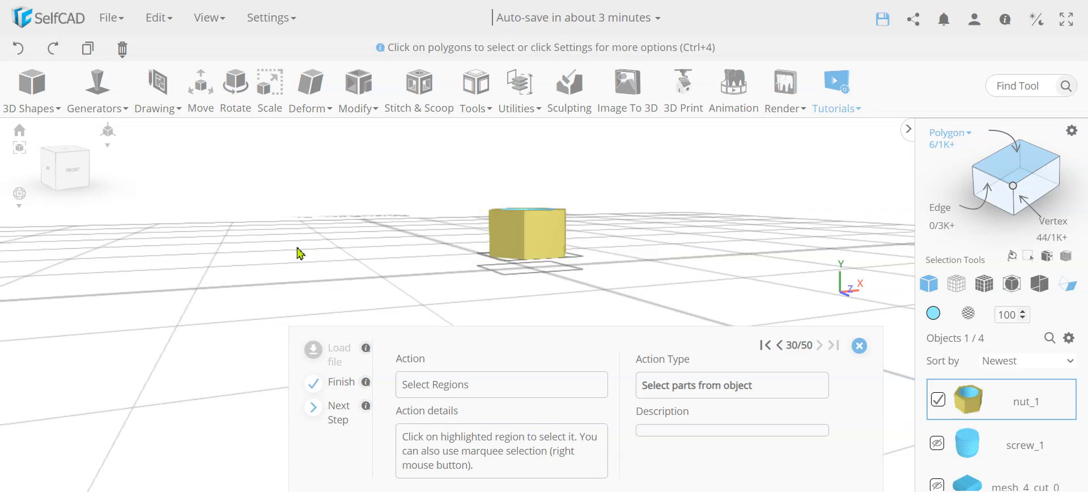
drag(300, 254, 280, 227)
click(540, 221)
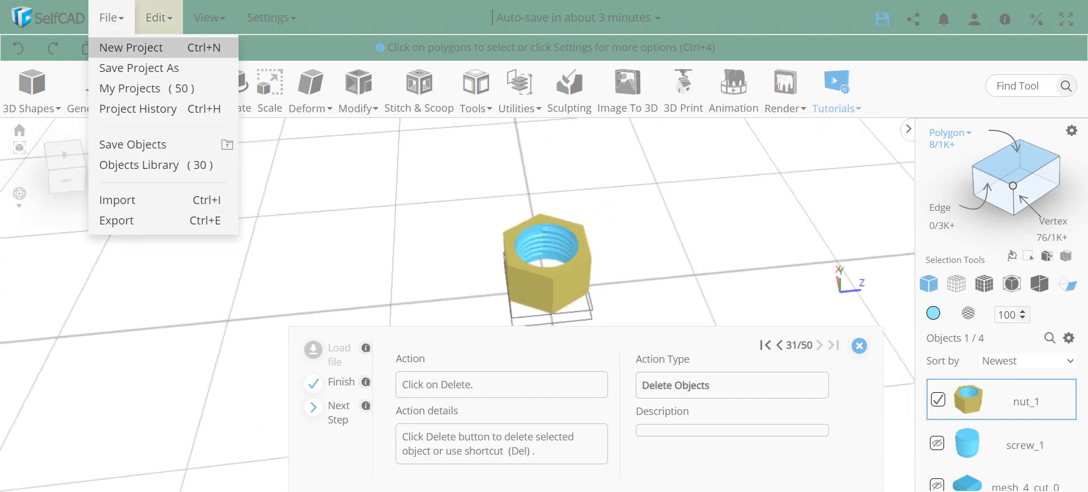
click(135, 67)
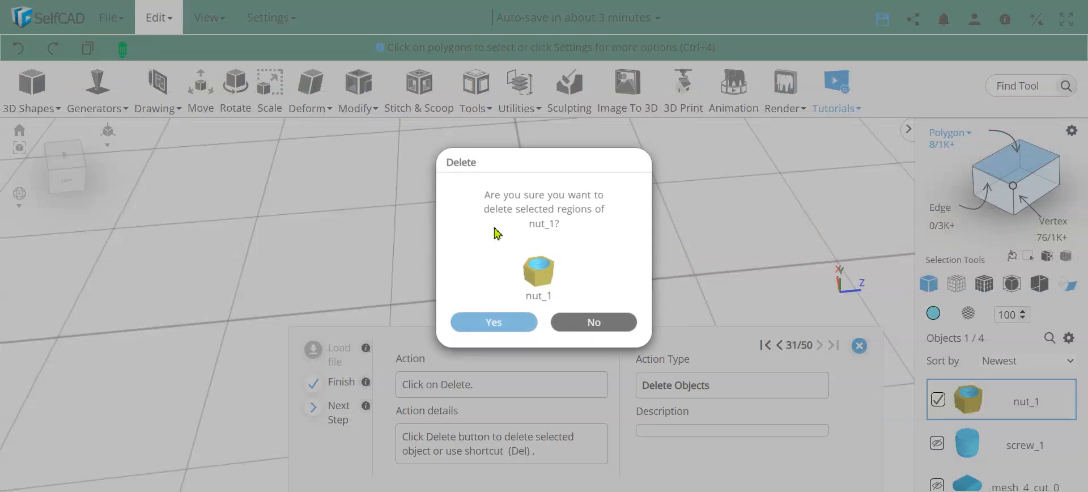
click(513, 323)
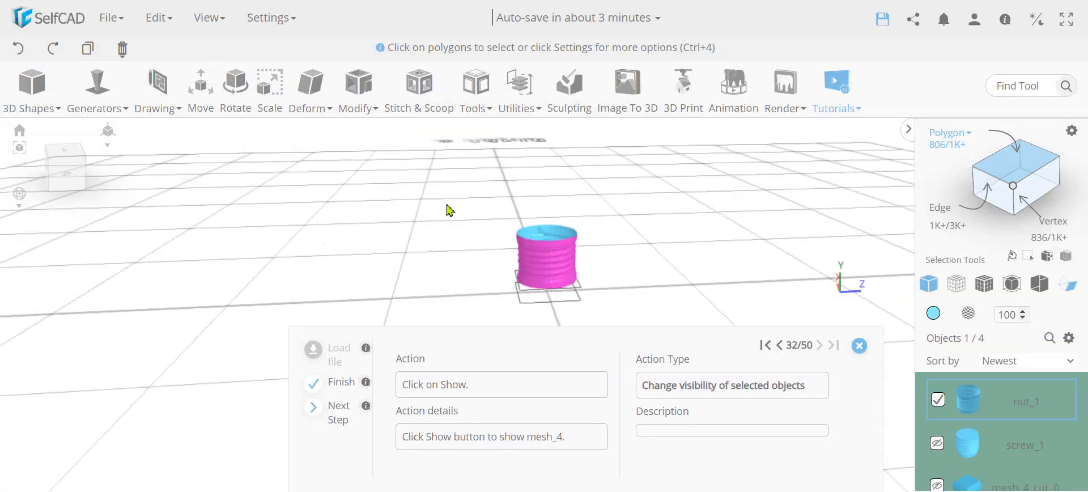
Step: Show the hidden mesh_4 around the nut's inner thread surface
drag(440, 252, 444, 213)
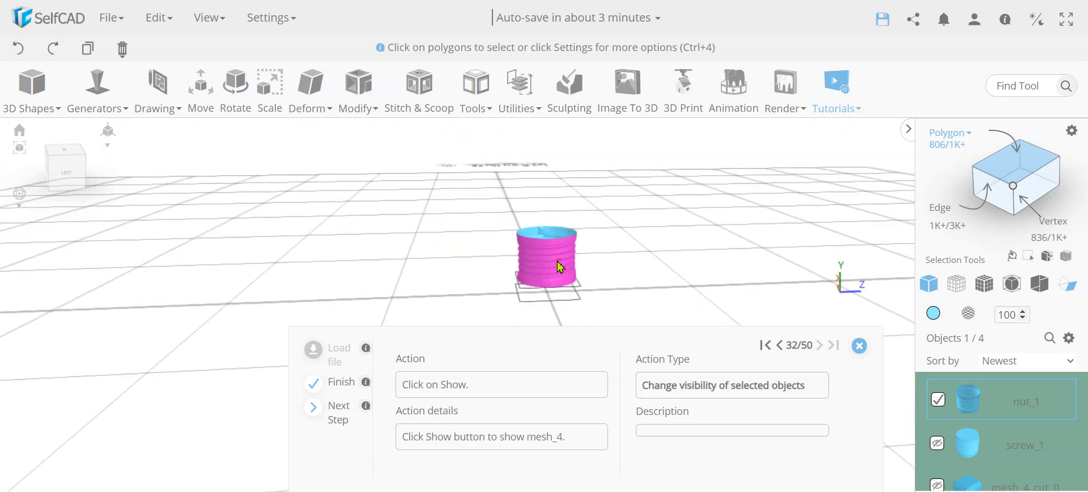
mouse_move(680, 247)
mouse_down()
mouse_move(636, 311)
mouse_move(683, 239)
mouse_up()
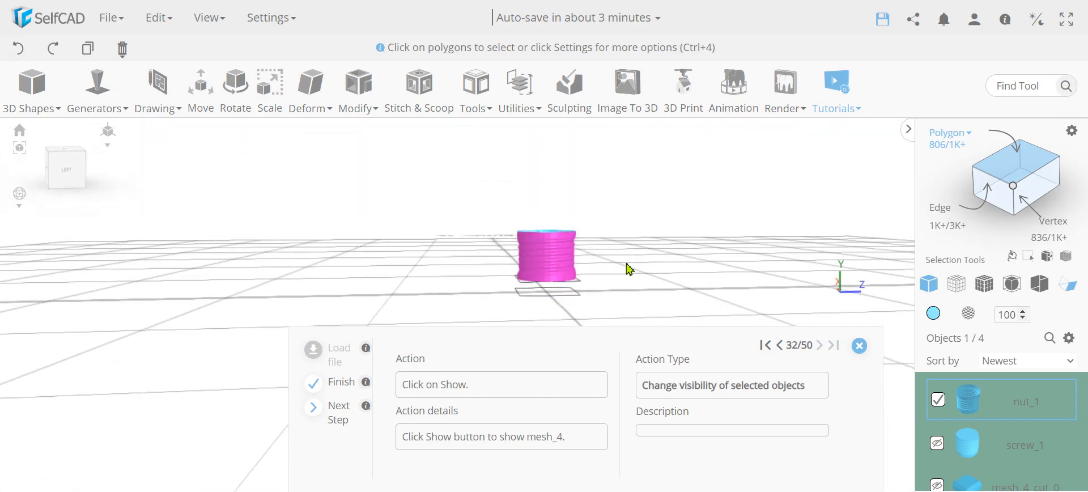
drag(574, 275, 546, 233)
drag(622, 298, 683, 303)
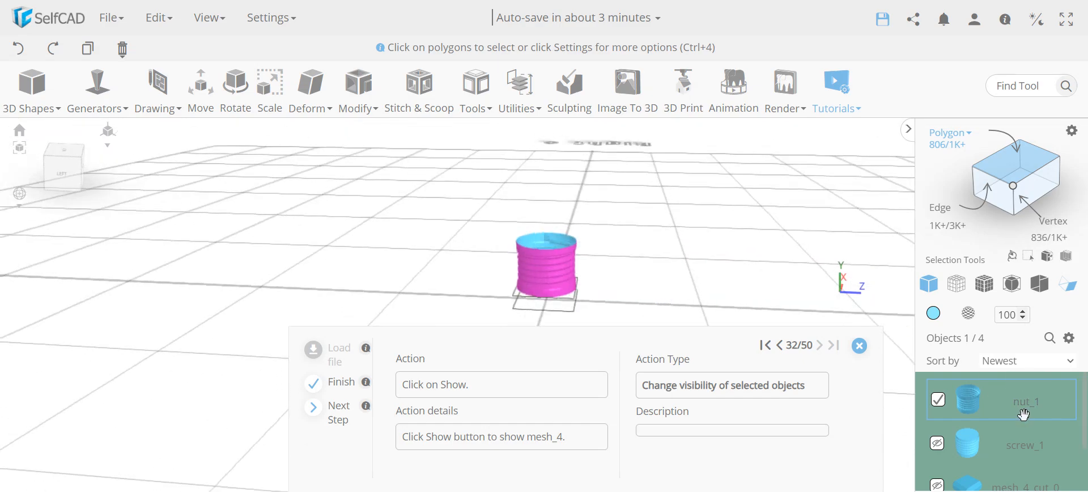
scroll(1026, 415, down, 1)
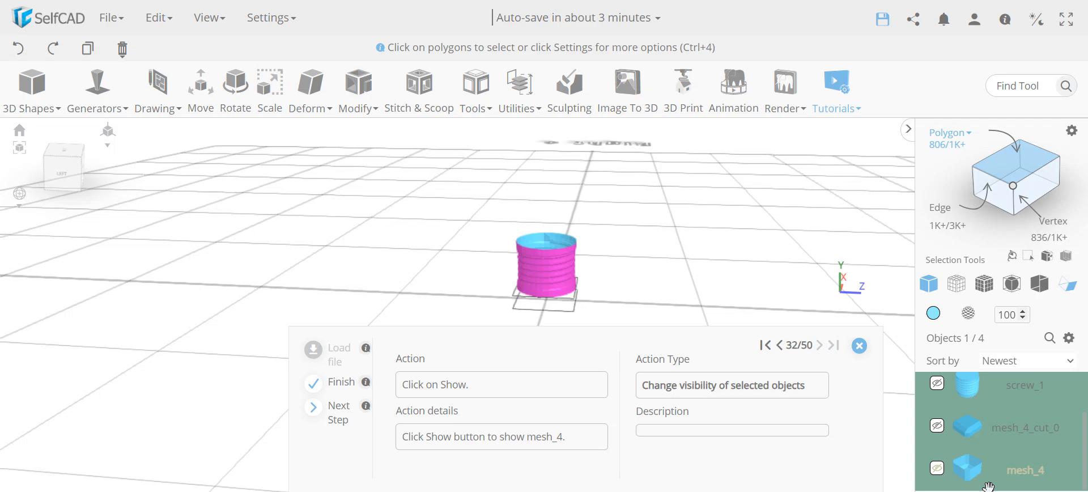
click(938, 469)
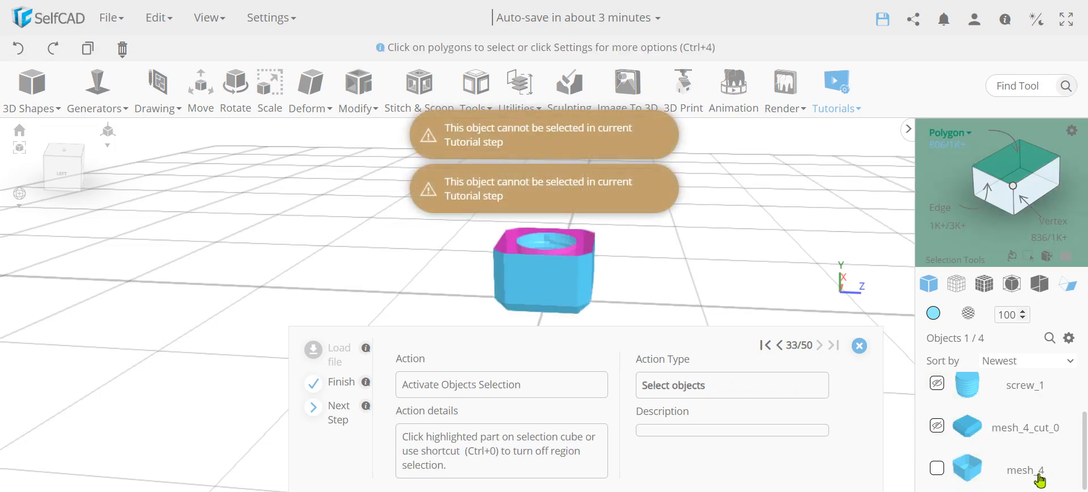
Step: Turn off polygon selection and add mesh_4 to the object selection alongside nut_1
scroll(1046, 442, up, 1)
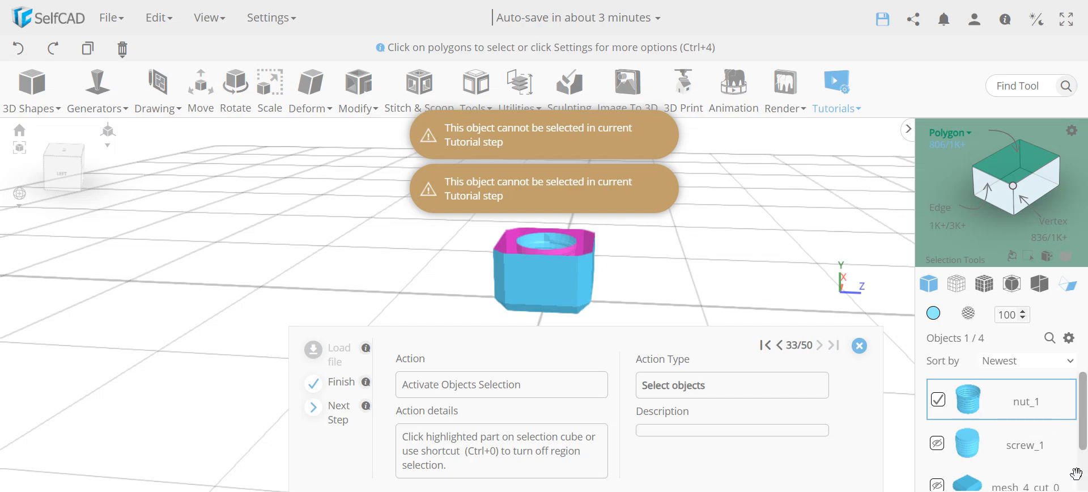
click(1017, 167)
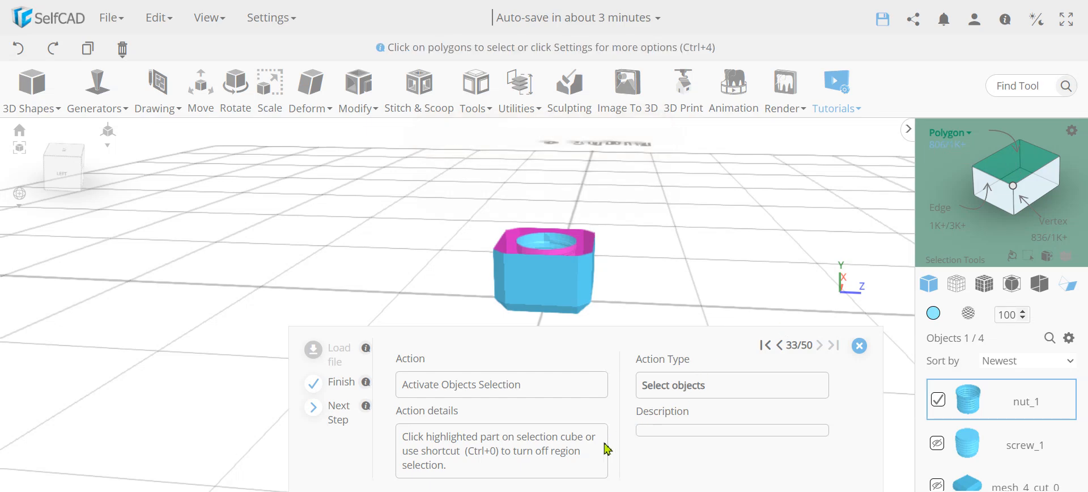
click(1014, 167)
scroll(1031, 455, down, 1)
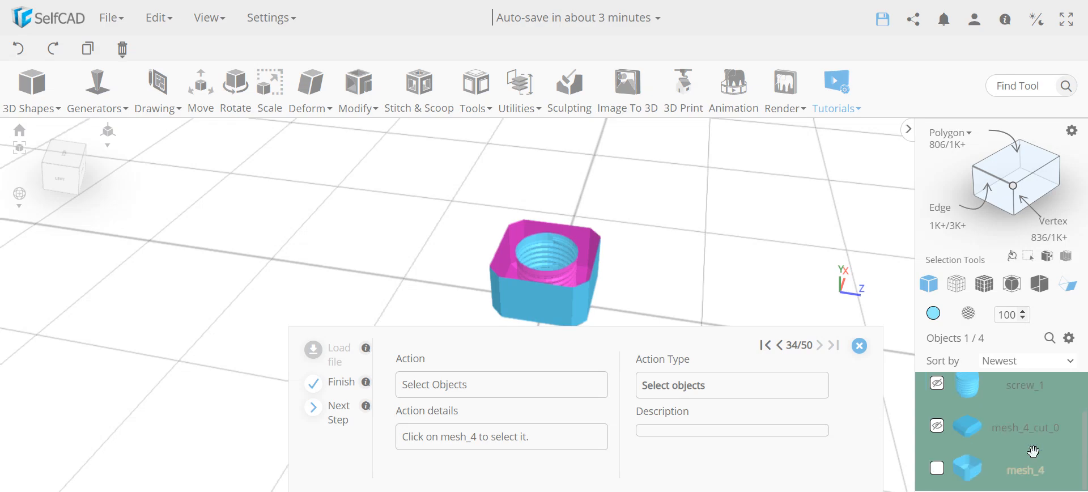
click(938, 470)
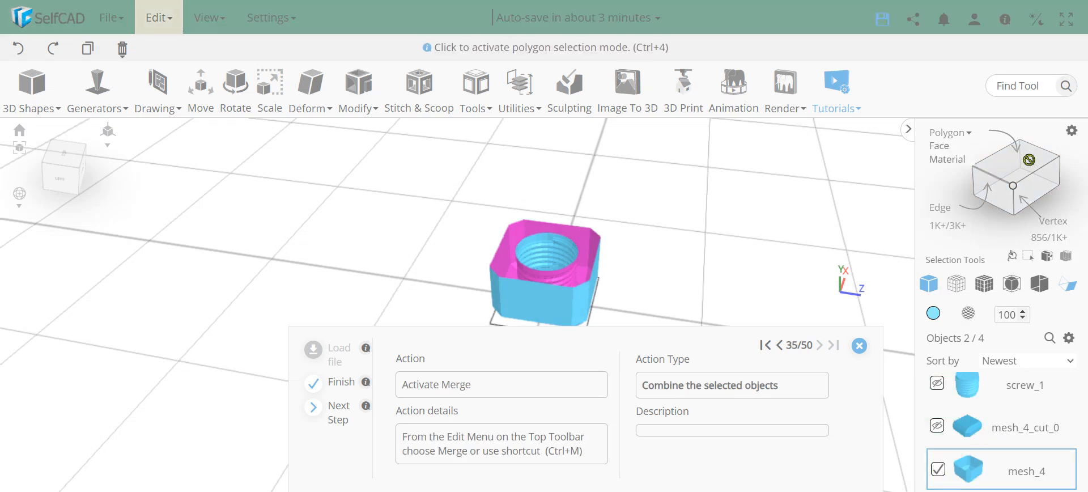
Step: Merge the thread surface nut_1 and the cut cube mesh_4 into one object
right_drag(730, 256, 427, 290)
scroll(567, 289, up, 6)
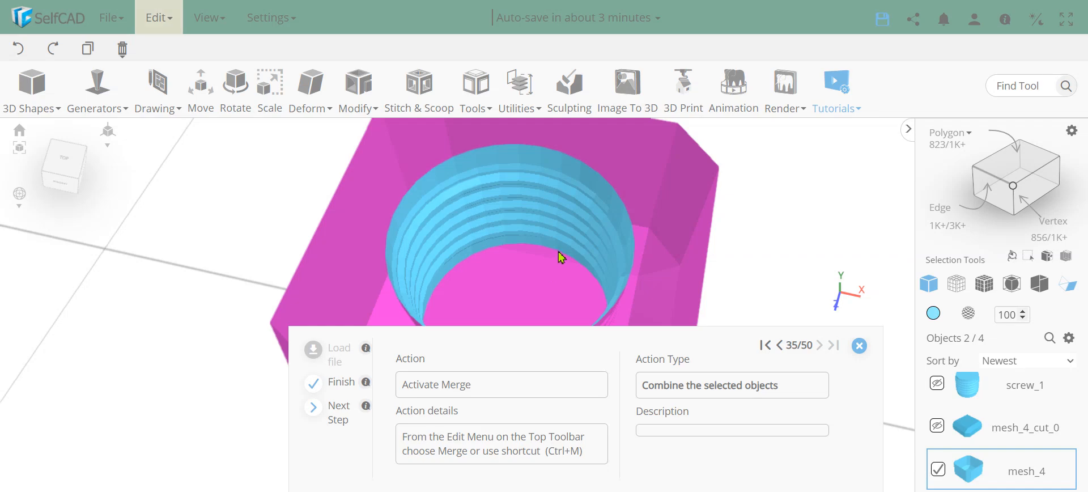
right_drag(792, 270, 733, 258)
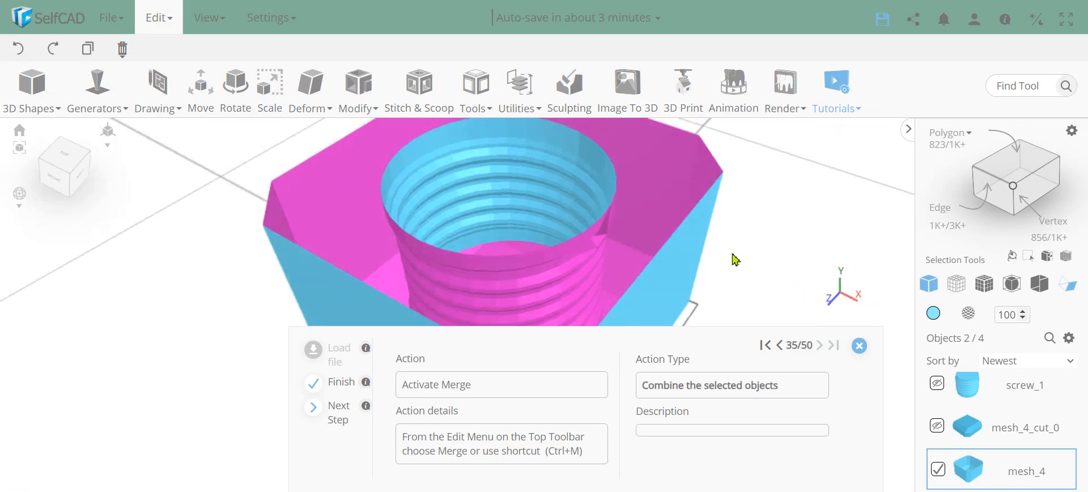
scroll(1059, 470, up, 2)
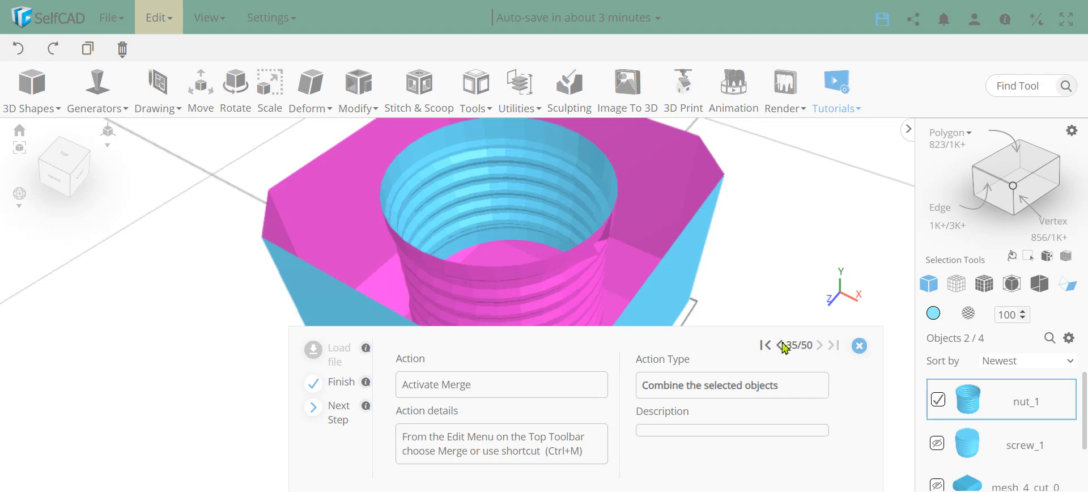
mouse_move(782, 277)
right_down()
mouse_move(767, 260)
mouse_move(766, 274)
right_up()
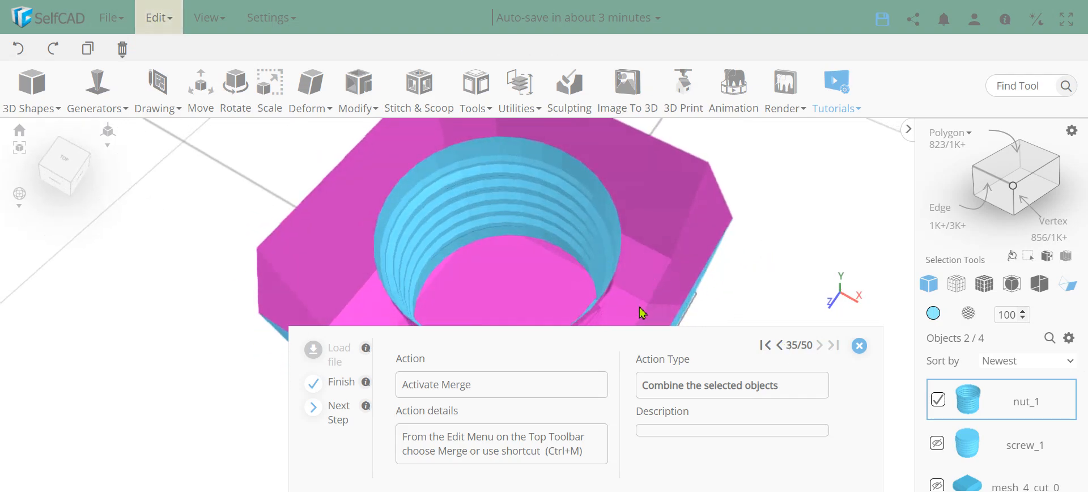
right_drag(830, 207, 807, 193)
scroll(814, 198, down, 4)
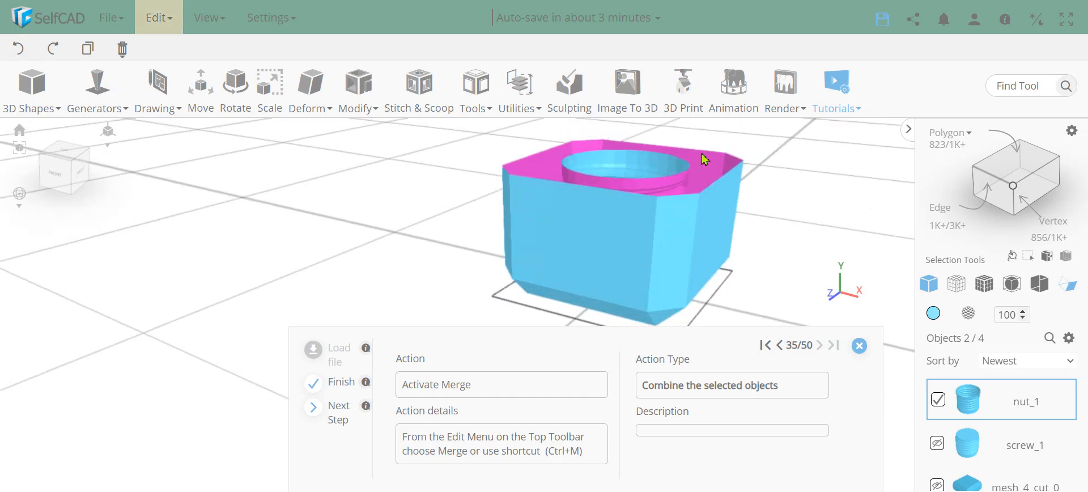
click(161, 18)
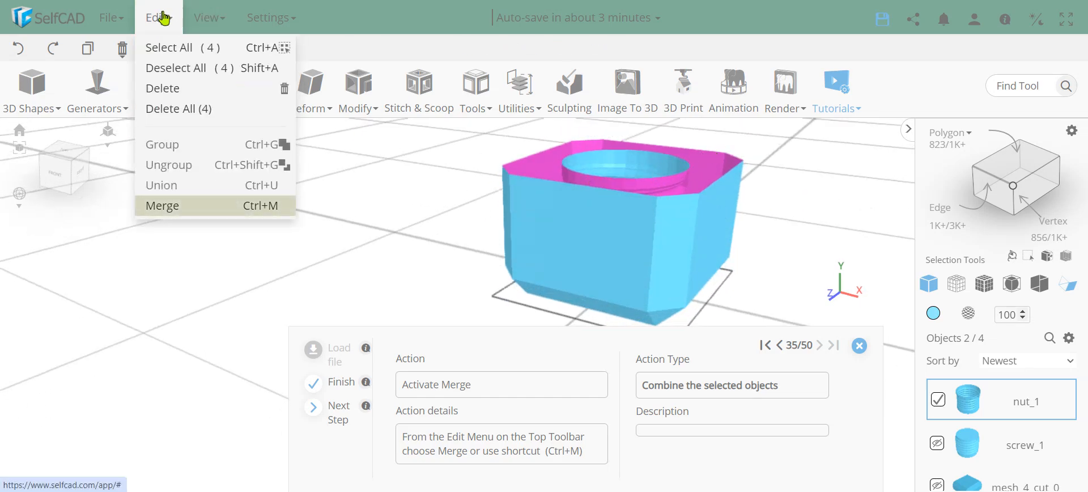
click(154, 182)
click(165, 27)
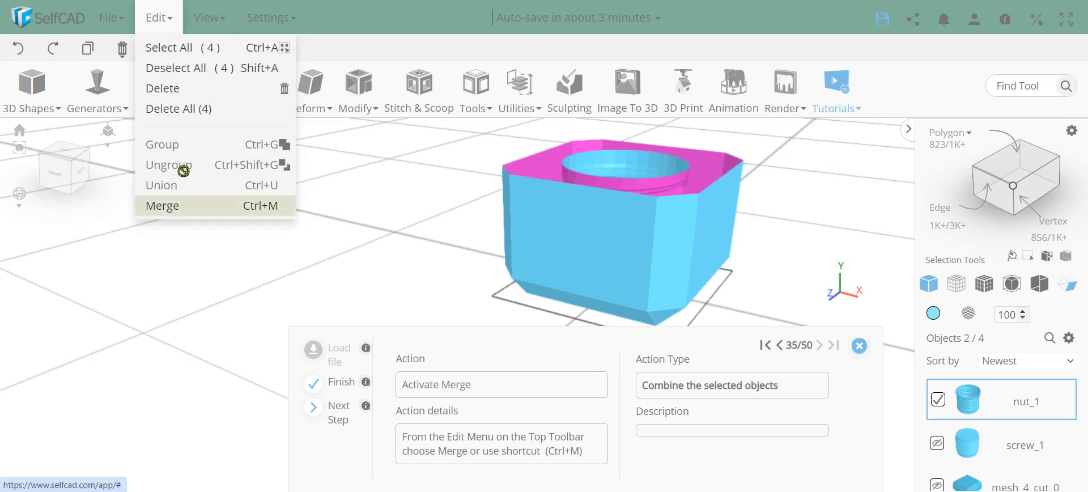
click(178, 207)
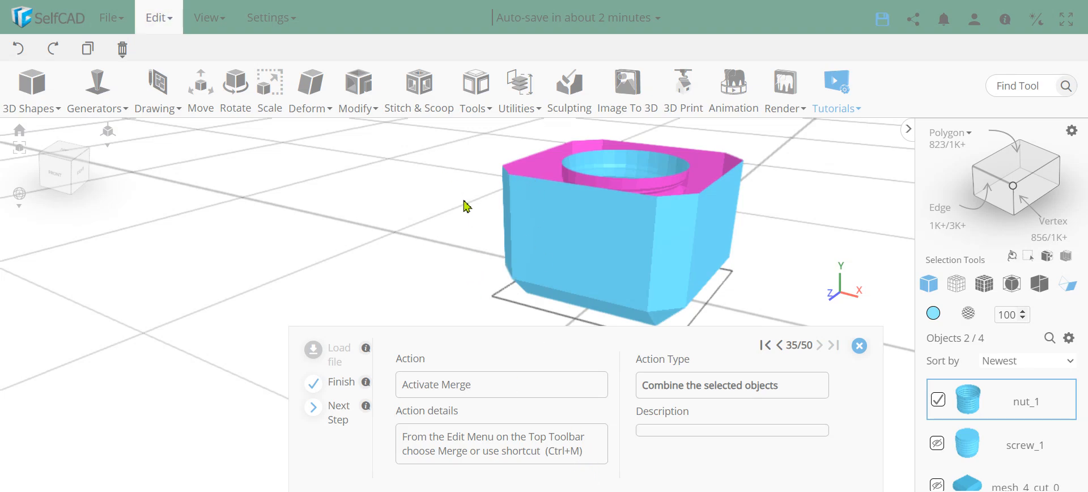
key(ctrl+m)
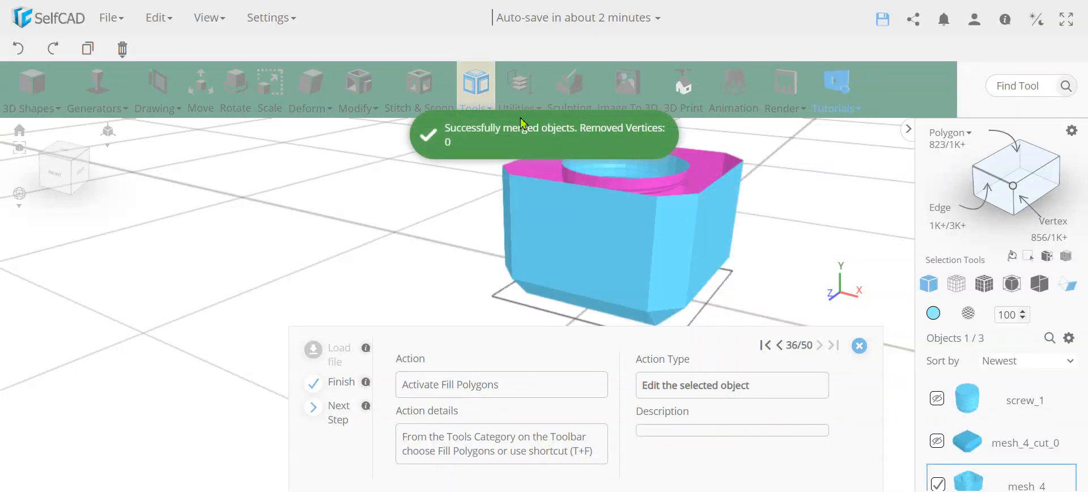
Step: Close the open top of the merged mesh_4 around the threaded hole with Fill Polygons, previewing and finalizing the fill
click(482, 101)
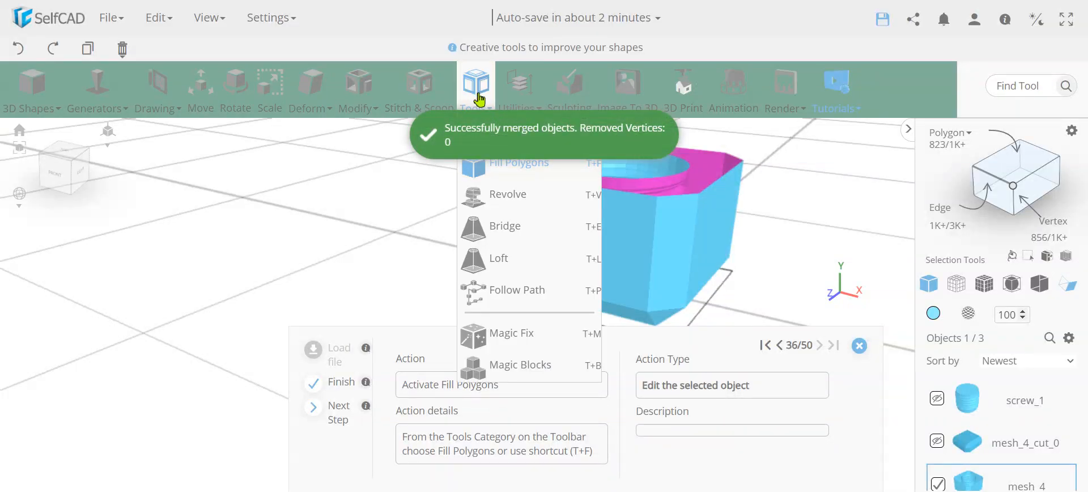
click(517, 97)
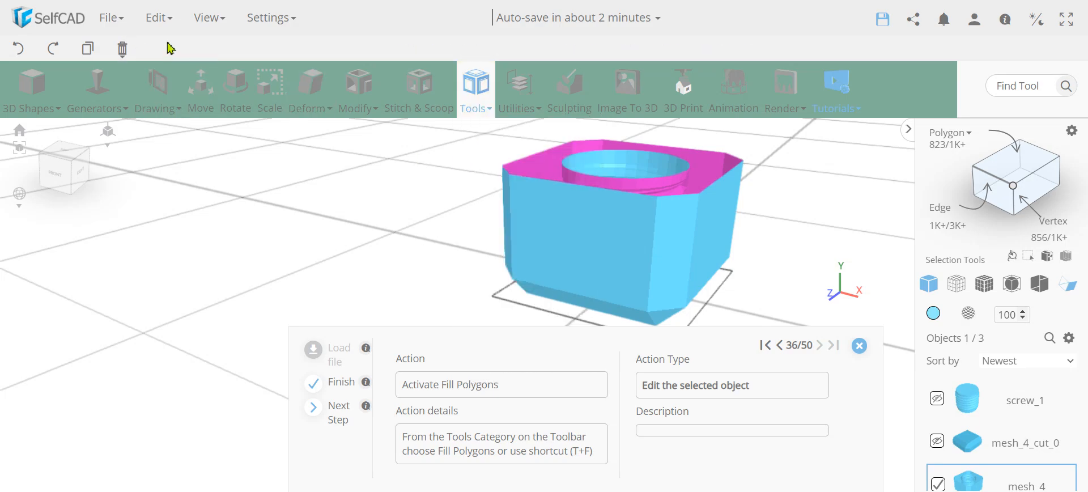
click(159, 18)
drag(398, 219, 400, 261)
drag(703, 264, 764, 252)
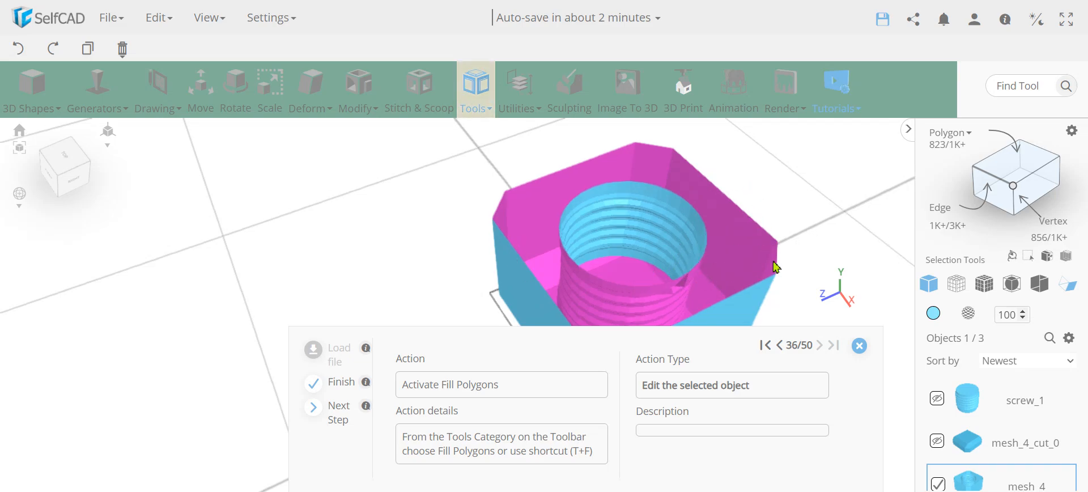
click(481, 94)
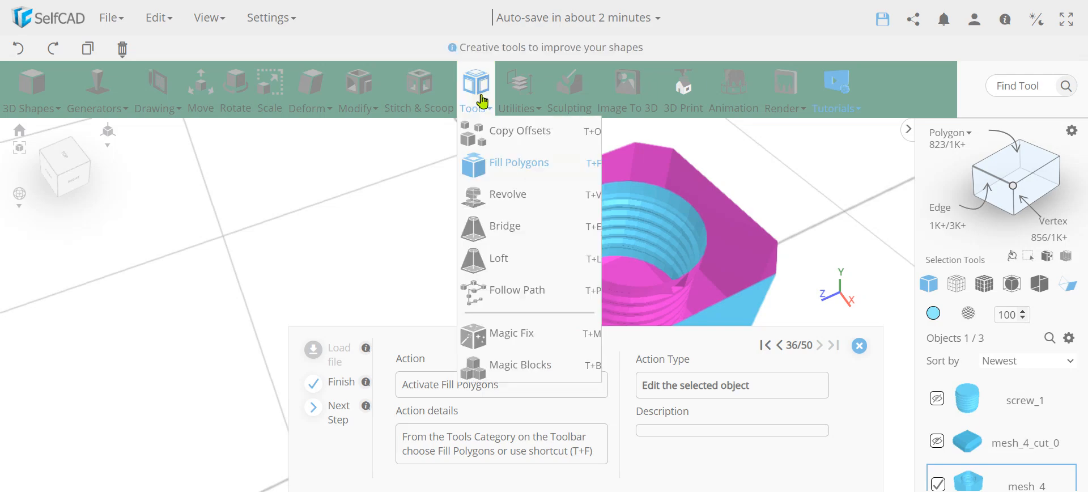
click(498, 164)
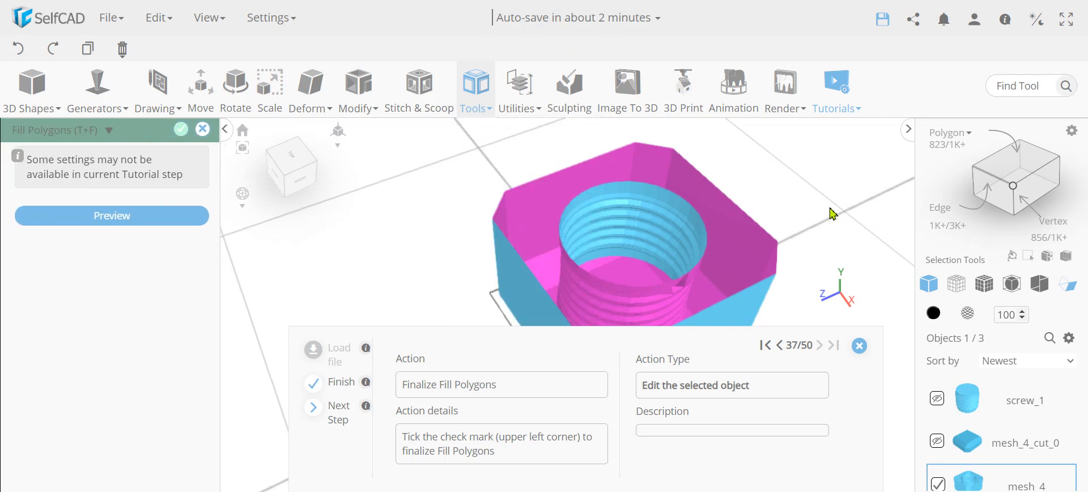
drag(831, 214, 680, 213)
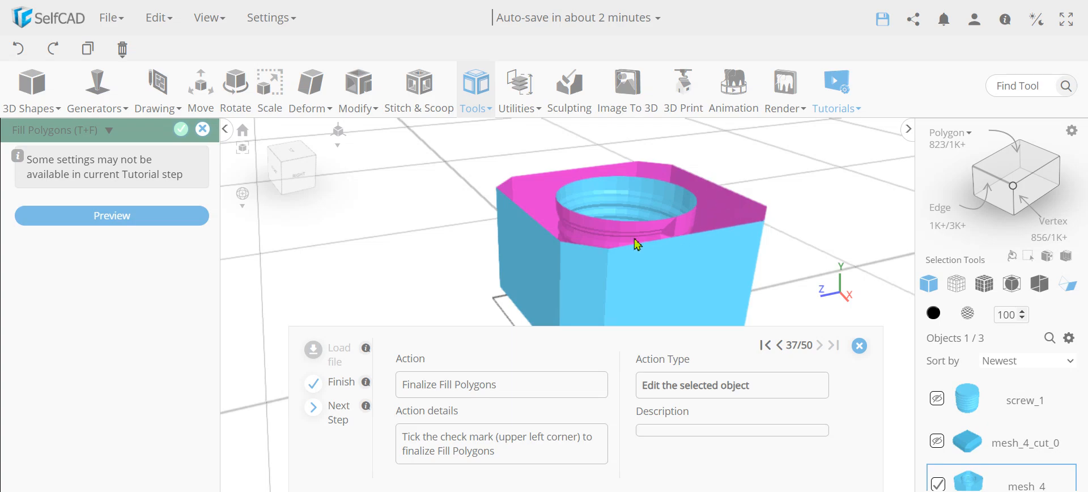
drag(798, 195, 712, 271)
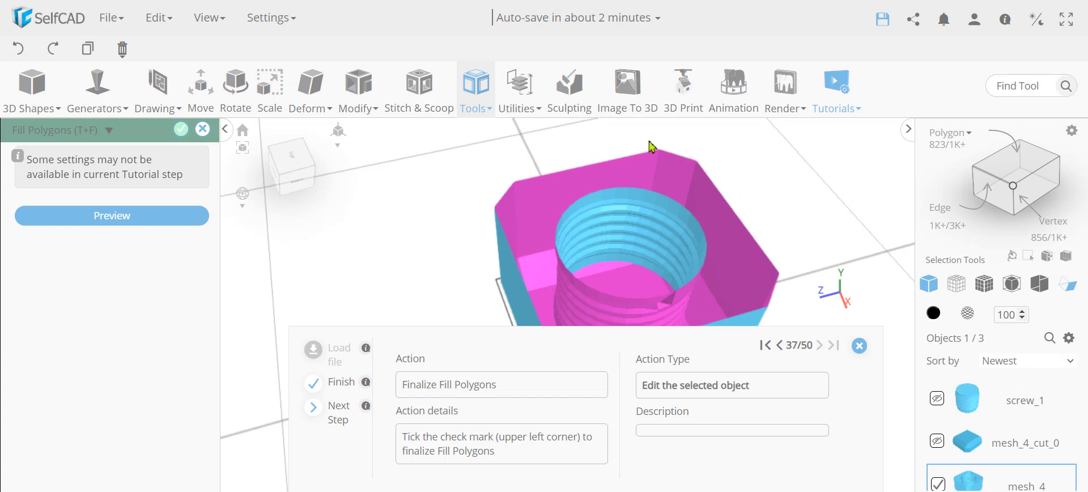
click(147, 222)
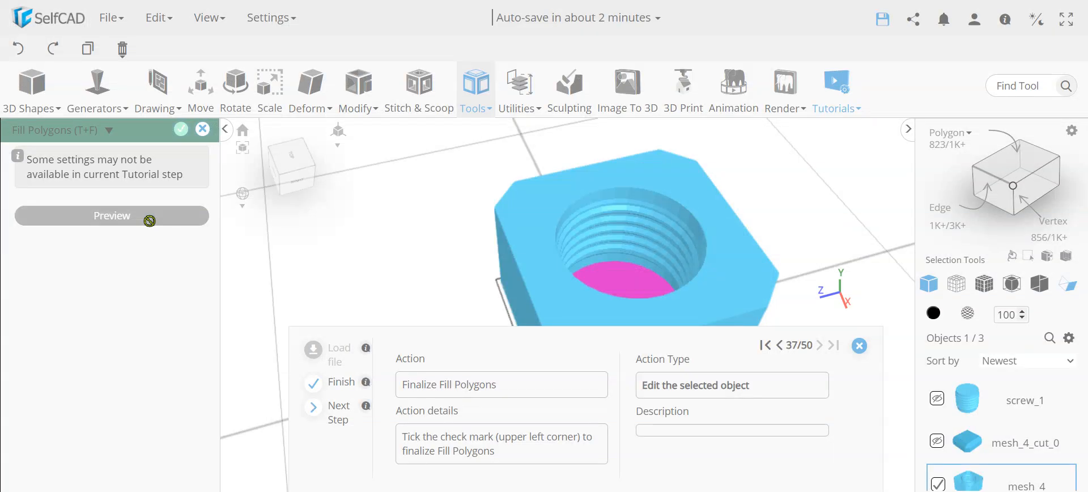
drag(488, 293, 351, 270)
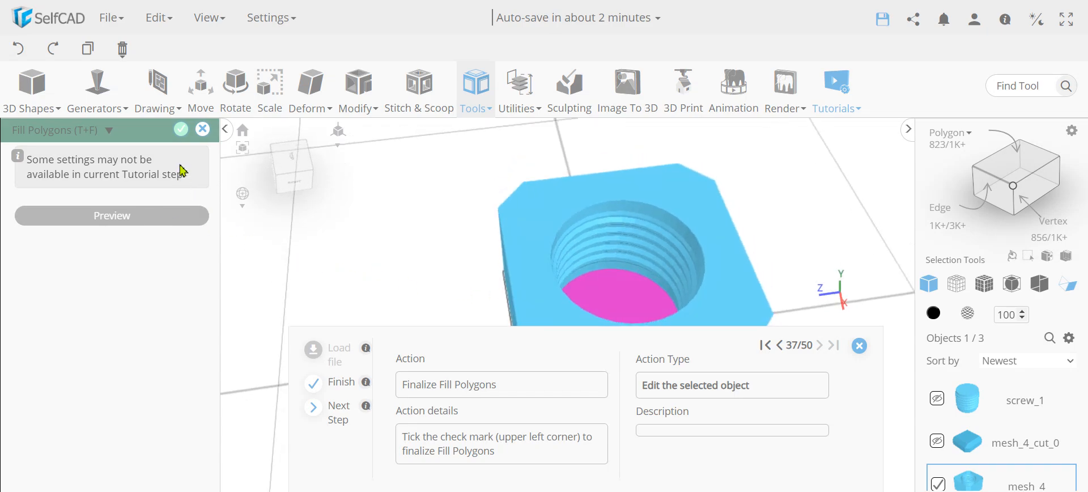
click(181, 131)
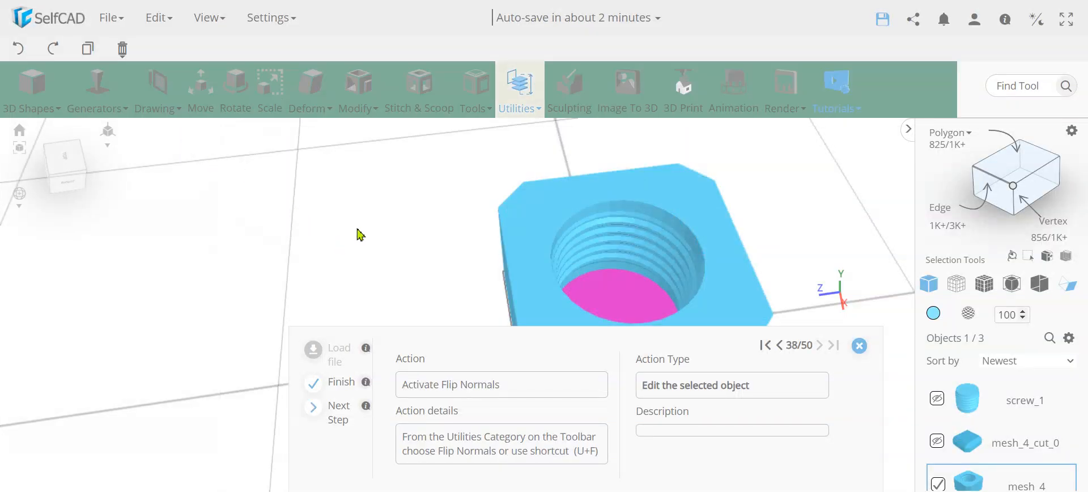
Step: Correct the face orientation of mesh_4 with Flip Normals
click(524, 92)
drag(359, 243, 401, 226)
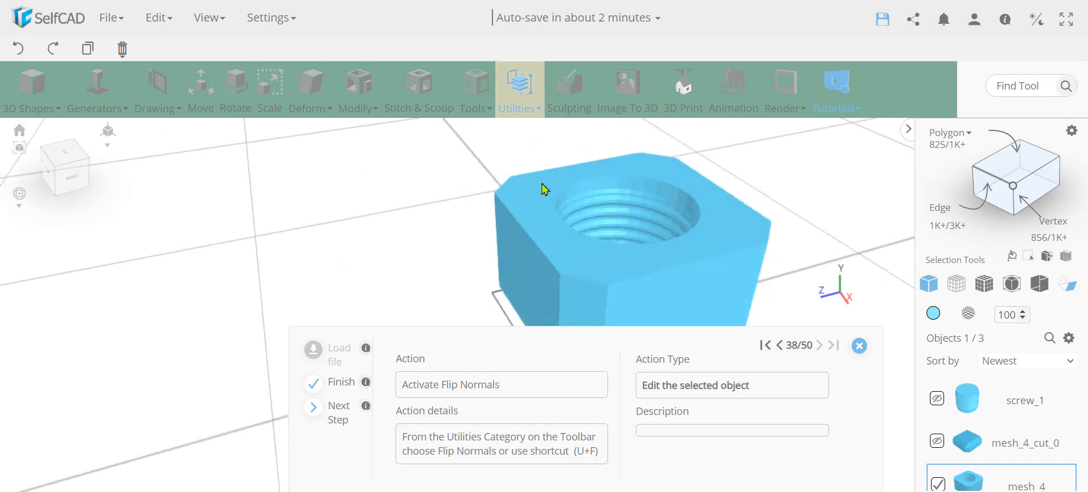
drag(820, 242, 690, 311)
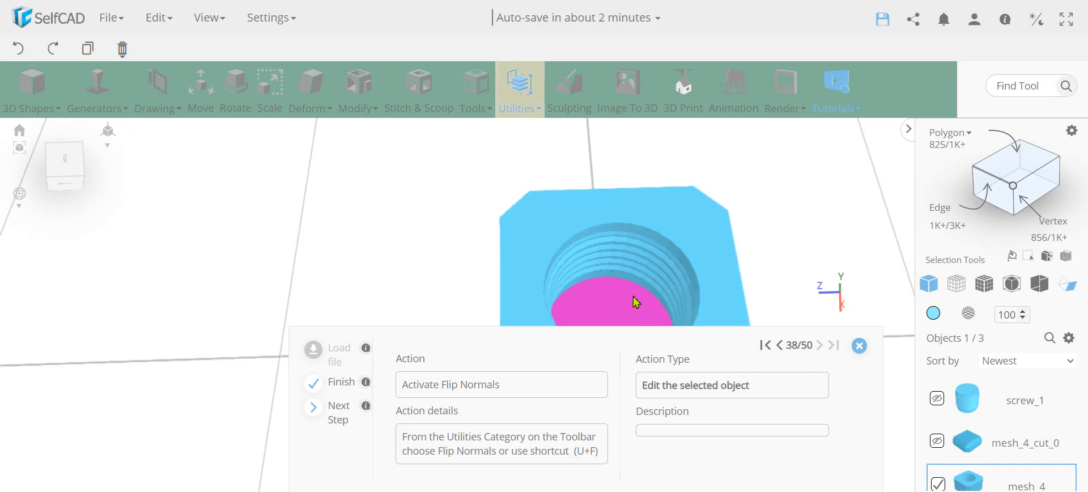
drag(635, 301, 641, 245)
click(524, 93)
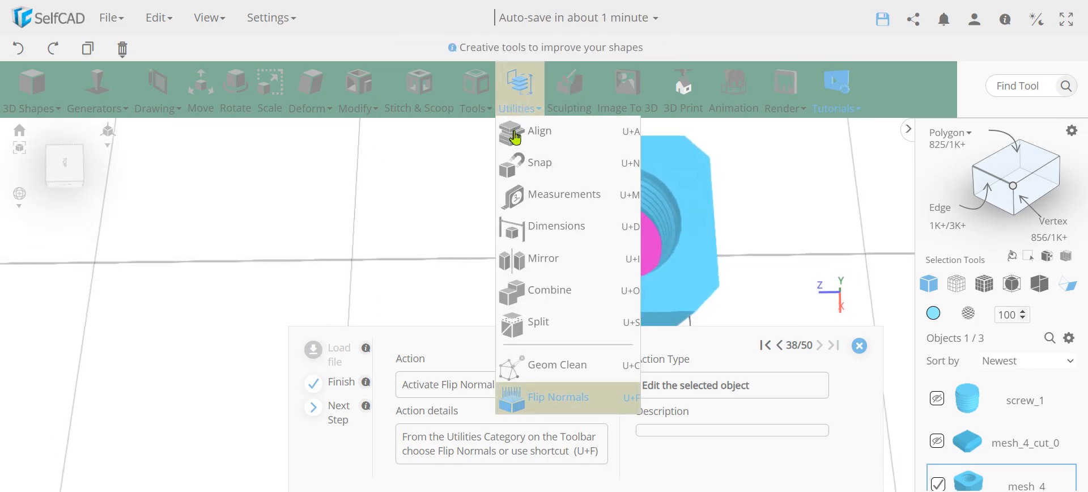
click(547, 399)
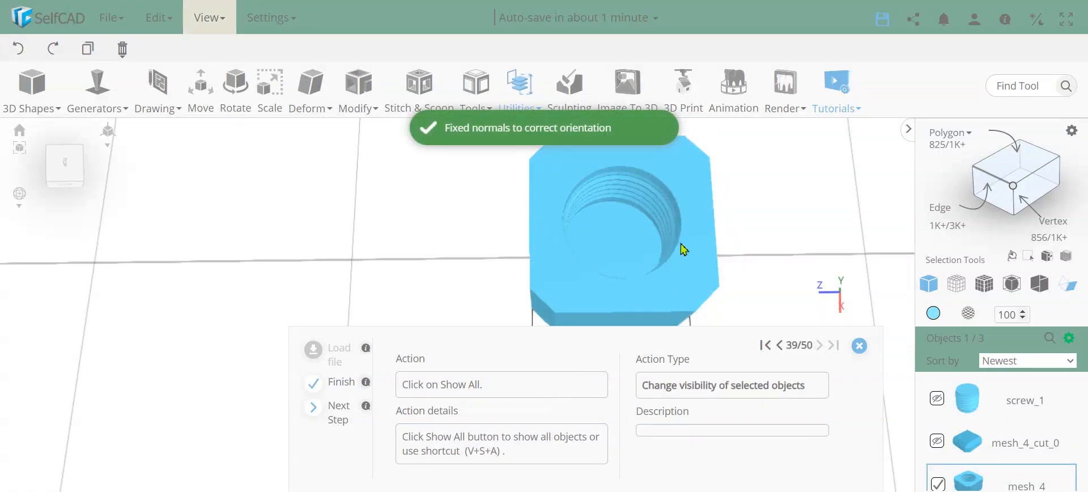
Step: Show all hidden objects in the scene
drag(686, 245, 525, 158)
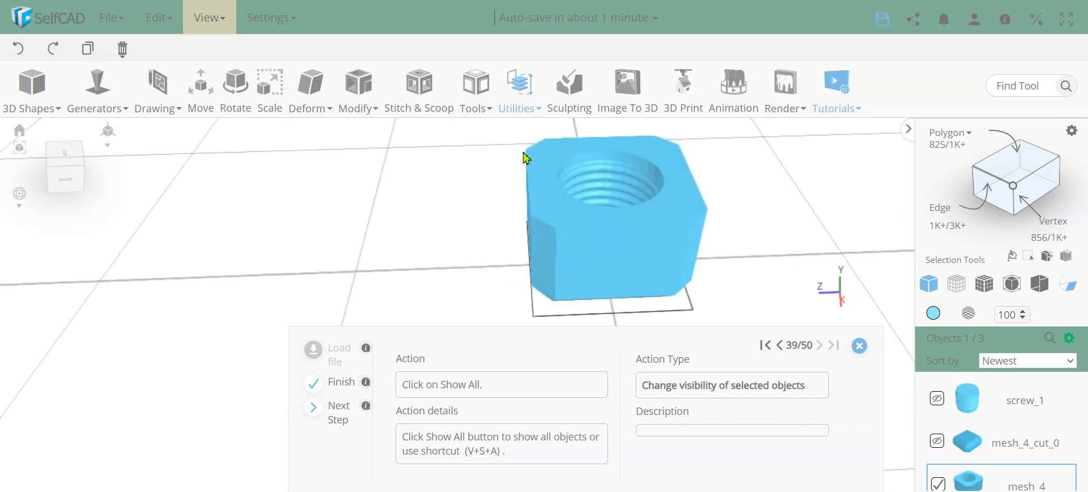
click(1070, 338)
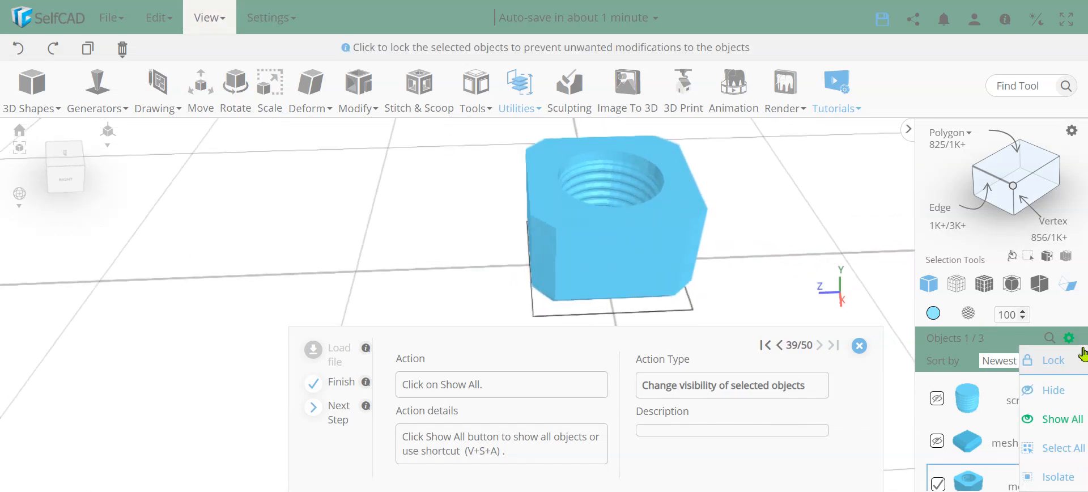
click(1066, 422)
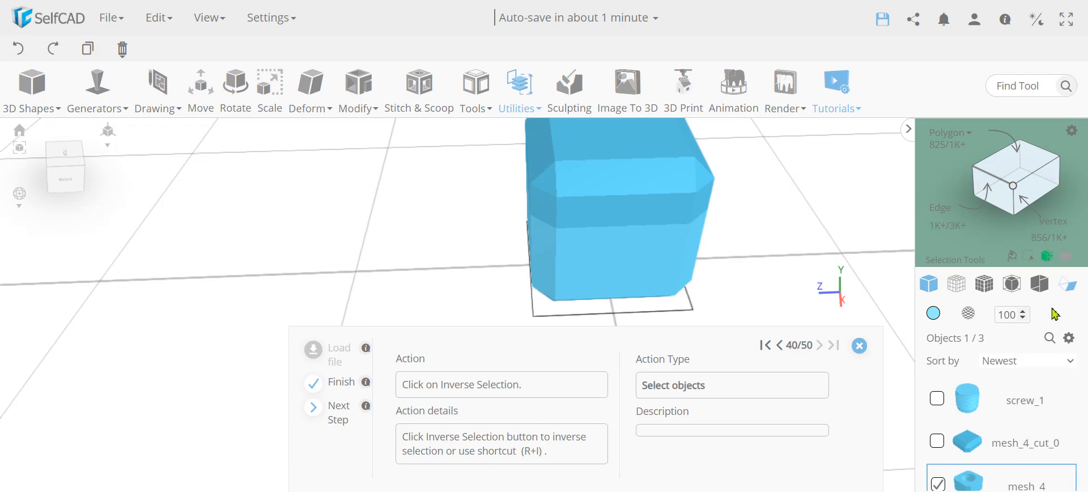
Step: Invert the selection to screw_1 and mesh_4_cut_0 and move both objects to Y 35
click(1057, 261)
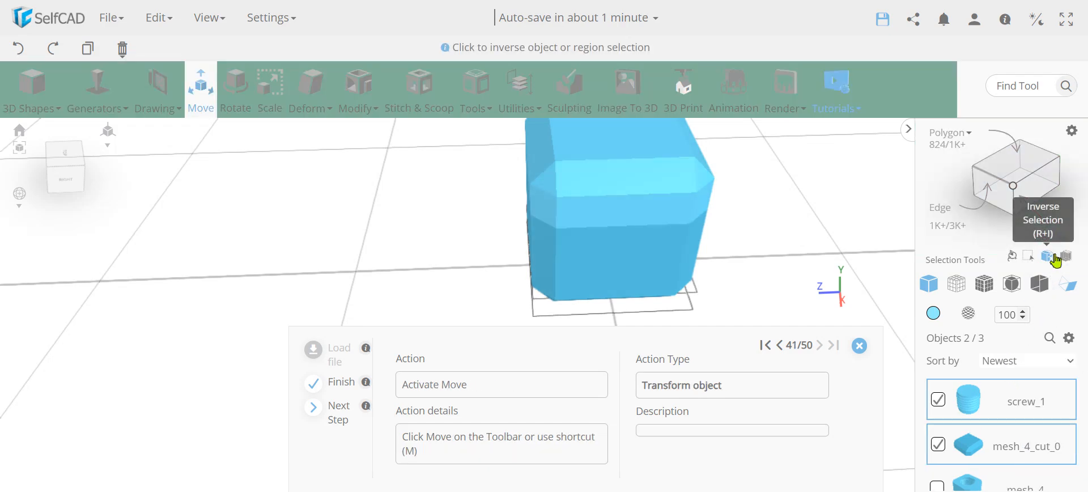
key(m)
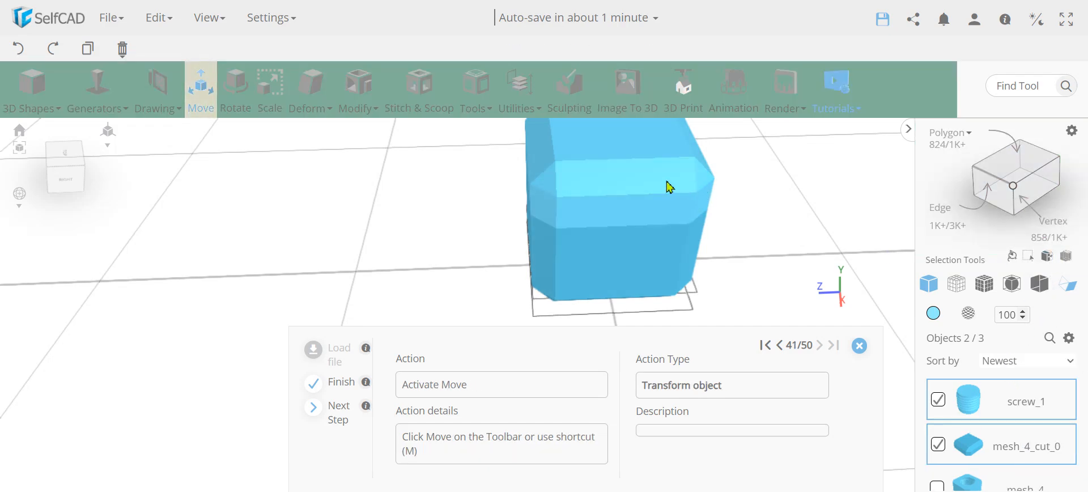
click(204, 108)
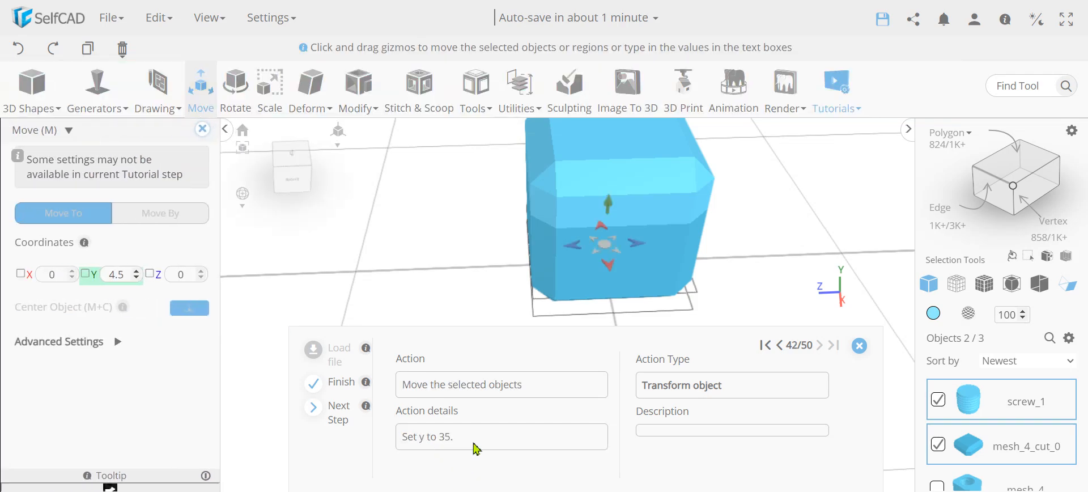
click(117, 275)
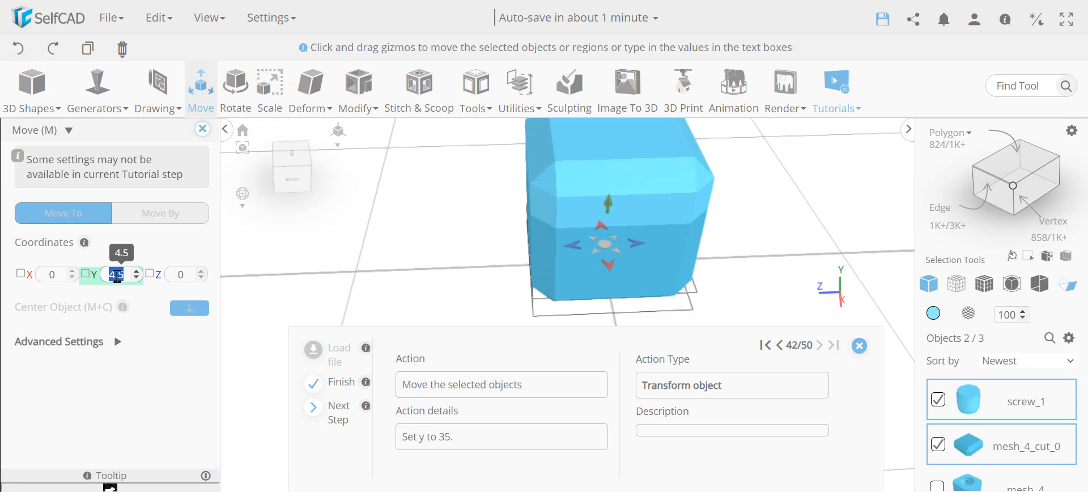
key(Return)
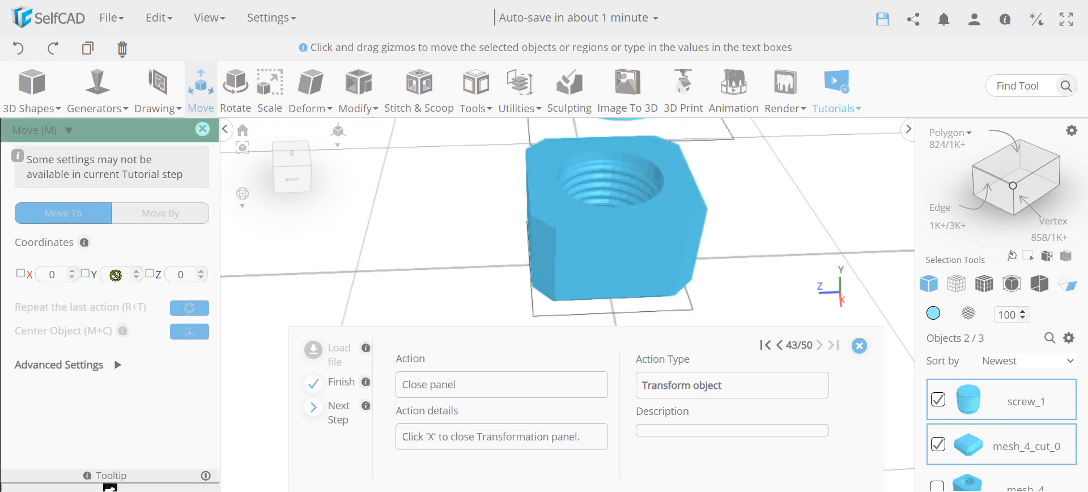
click(202, 129)
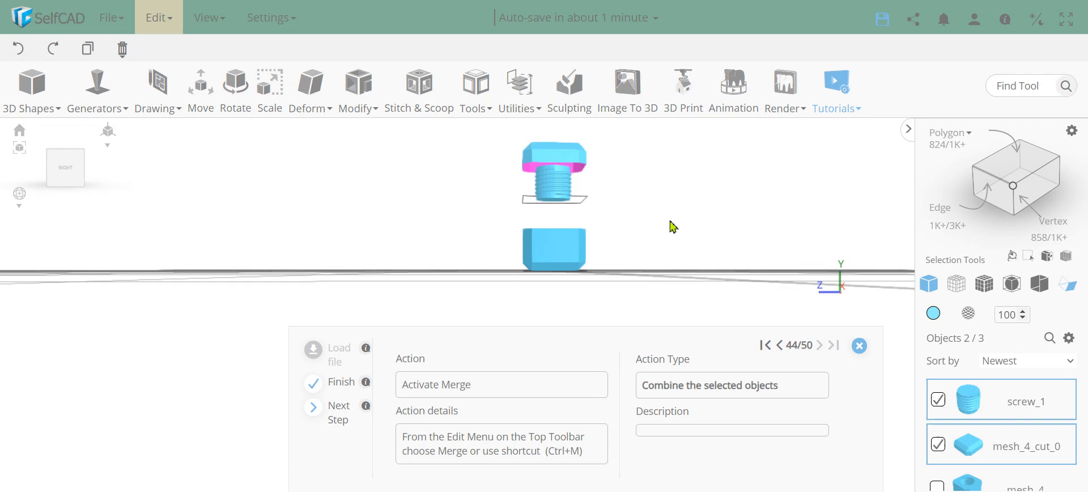
Step: Merge screw_1 with mesh_4_cut_0 and close the open underside of the bolt head with Fill Polygons
key(ctrl+m)
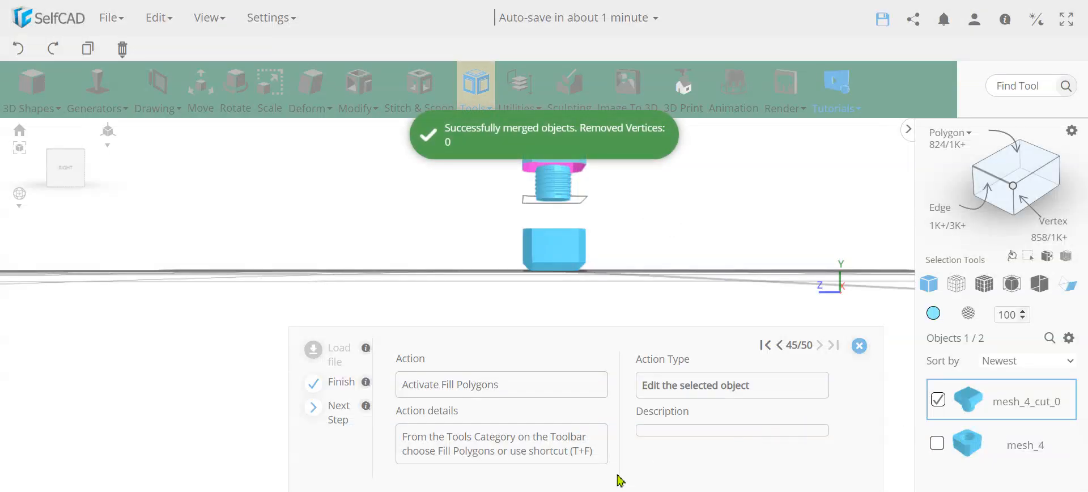
right_drag(644, 286, 615, 165)
scroll(557, 202, up, 4)
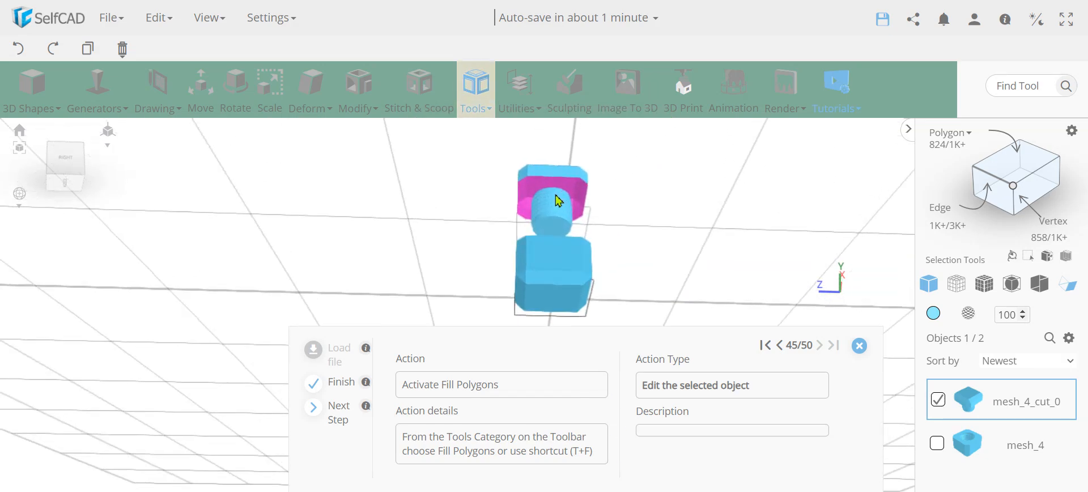
right_drag(634, 230, 709, 262)
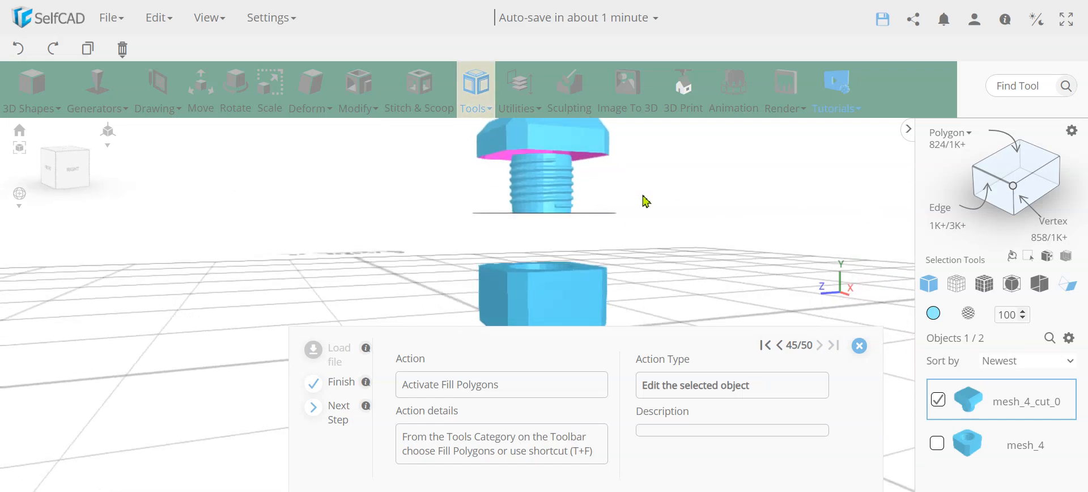
right_drag(647, 204, 600, 194)
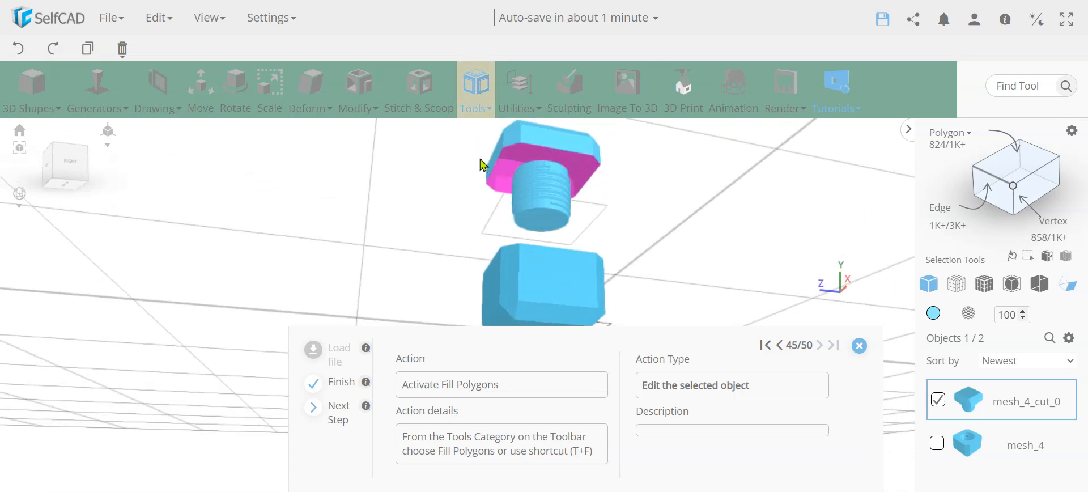
key(t)
click(517, 169)
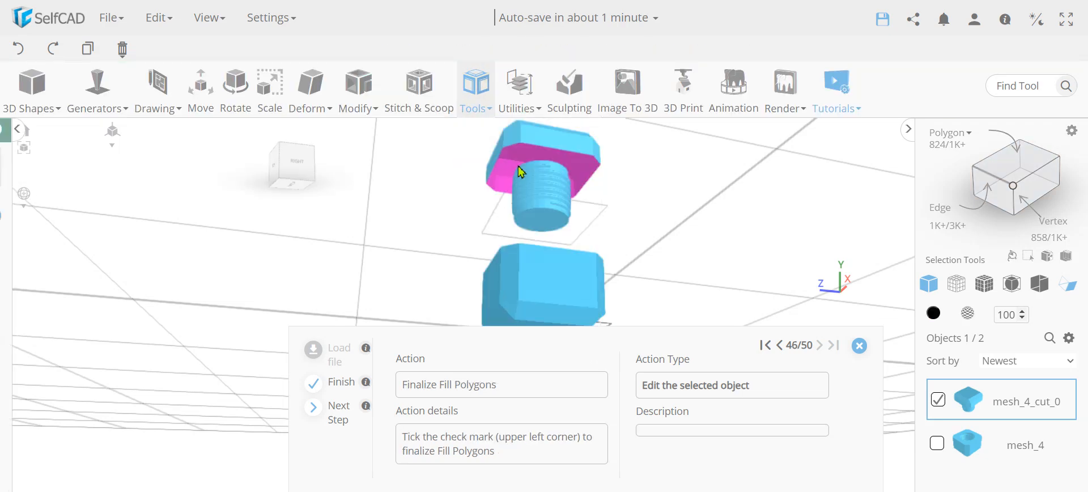
click(476, 91)
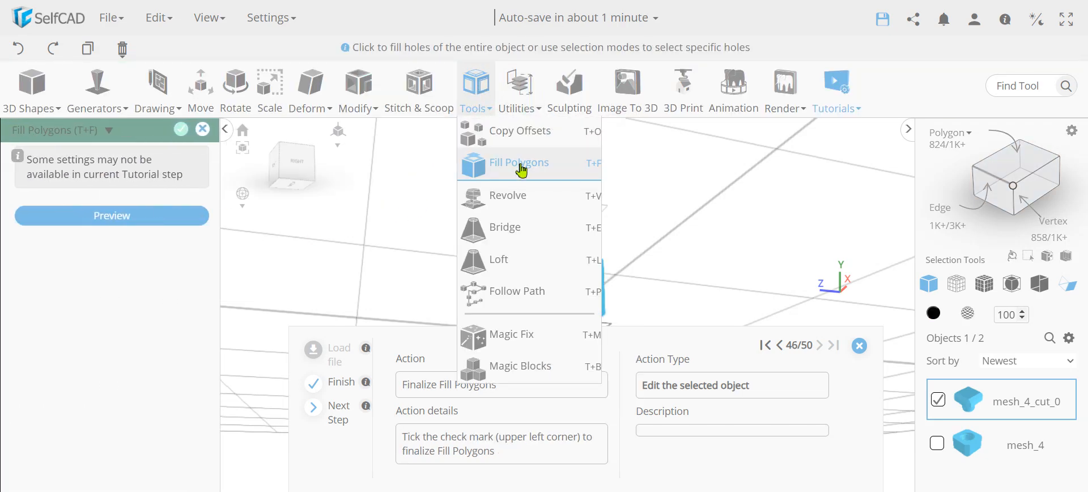
click(181, 130)
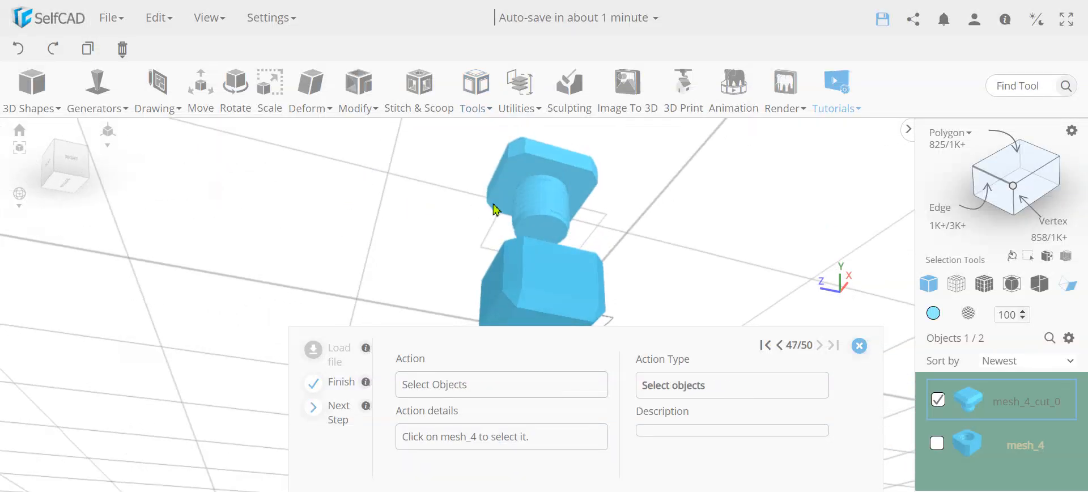
Step: Add mesh_4 to the selection, color both the bolt and the nut orange, and close the interactive tutorial
drag(538, 188, 531, 272)
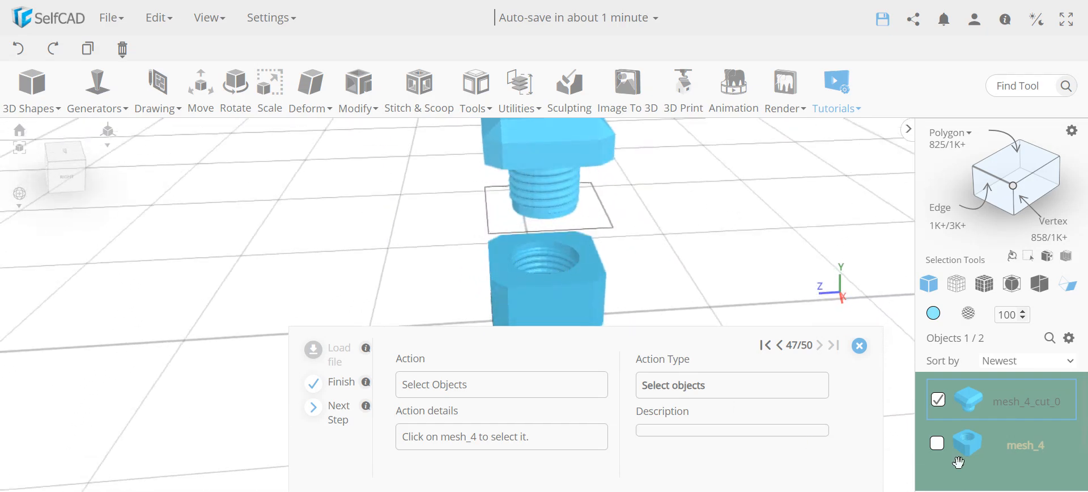
click(938, 444)
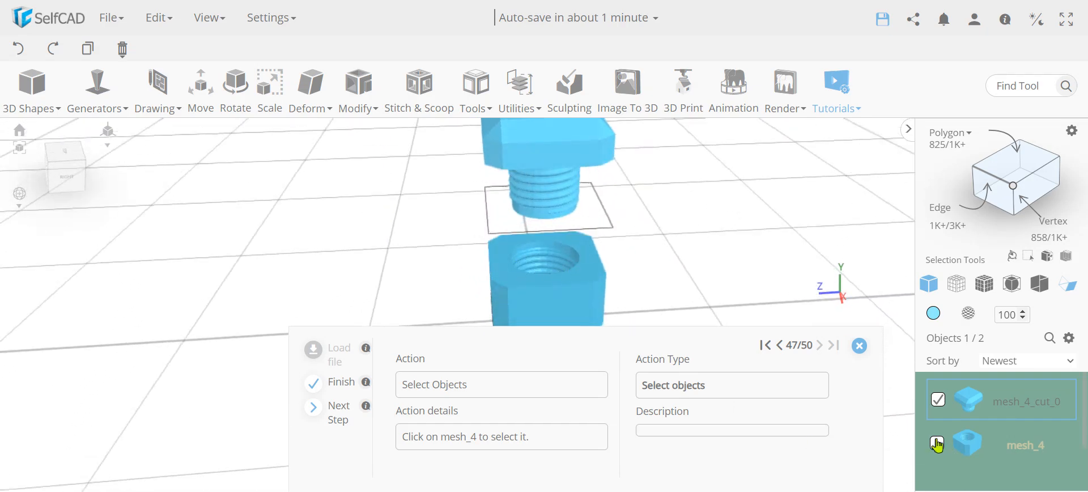
click(932, 315)
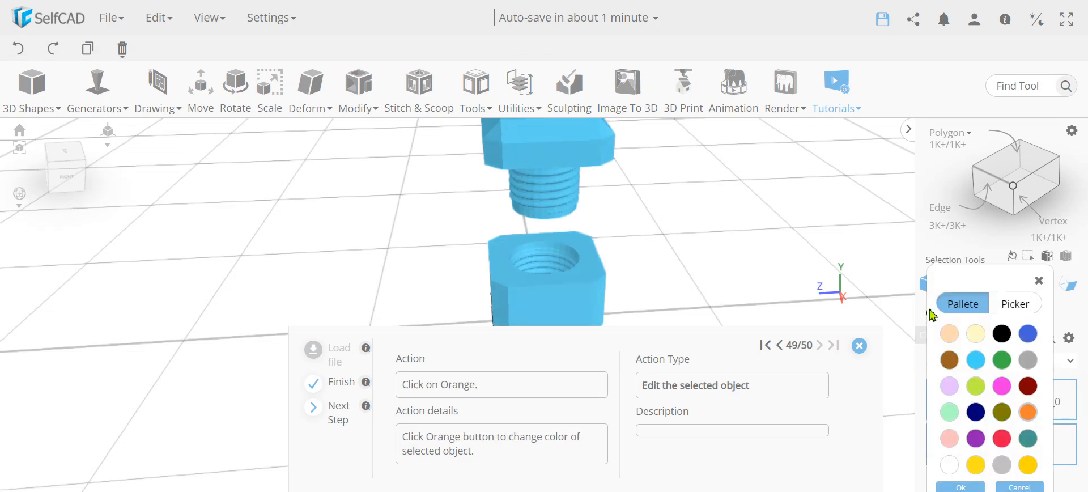
click(1029, 402)
click(976, 475)
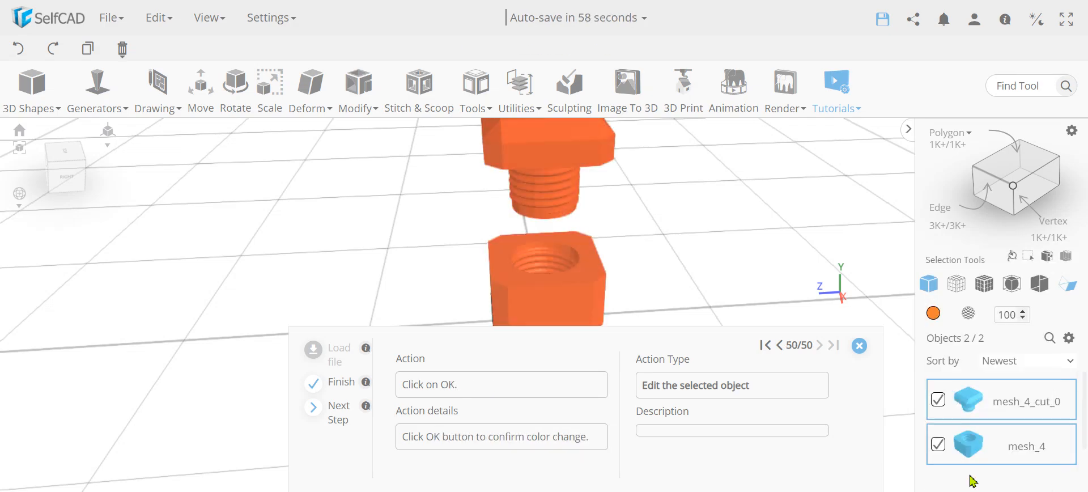
click(860, 345)
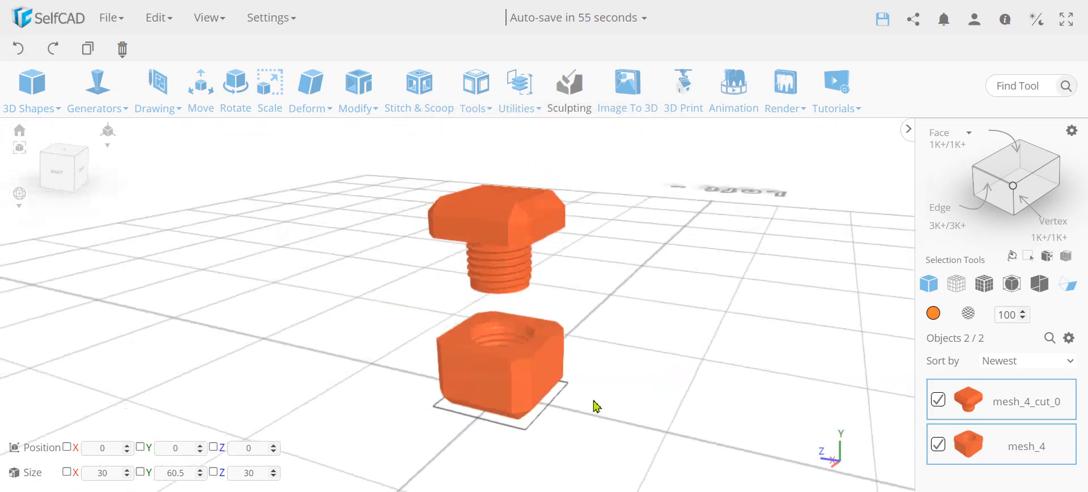
Step: Examine the bolt and nut from all sides with their mesh edges displayed, and restore the plain solid display
right_drag(594, 401, 553, 411)
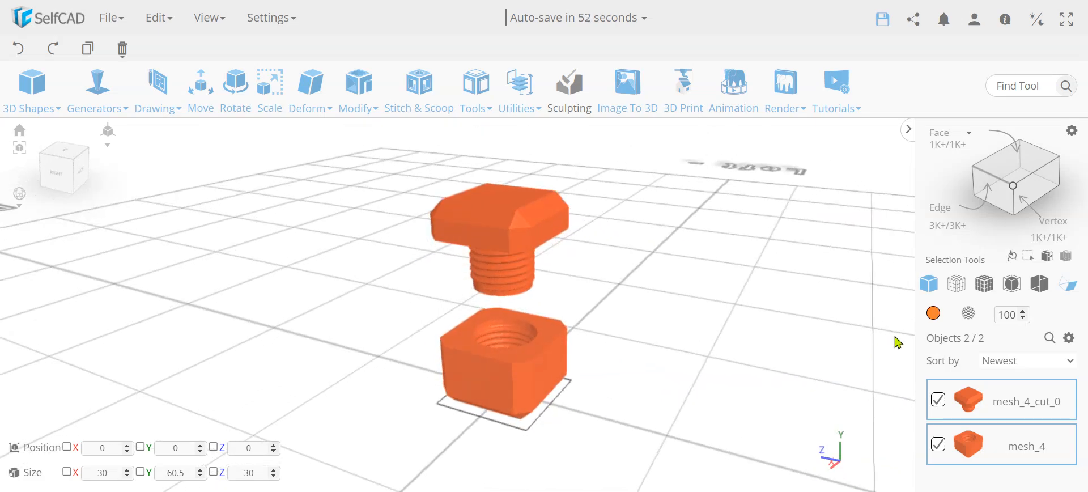
click(985, 286)
mouse_move(697, 343)
right_down()
mouse_move(746, 325)
mouse_move(685, 343)
right_up()
right_drag(816, 230, 469, 301)
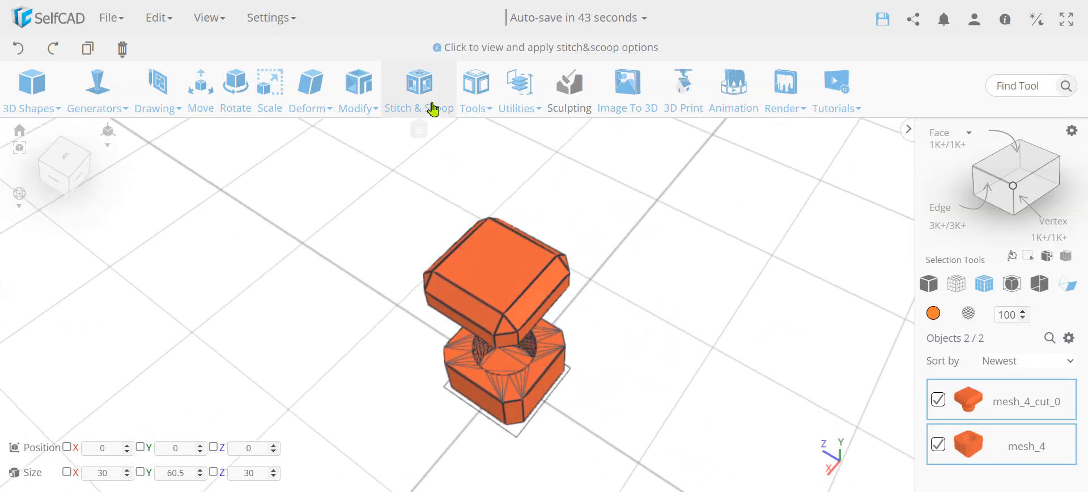
right_drag(602, 392, 598, 375)
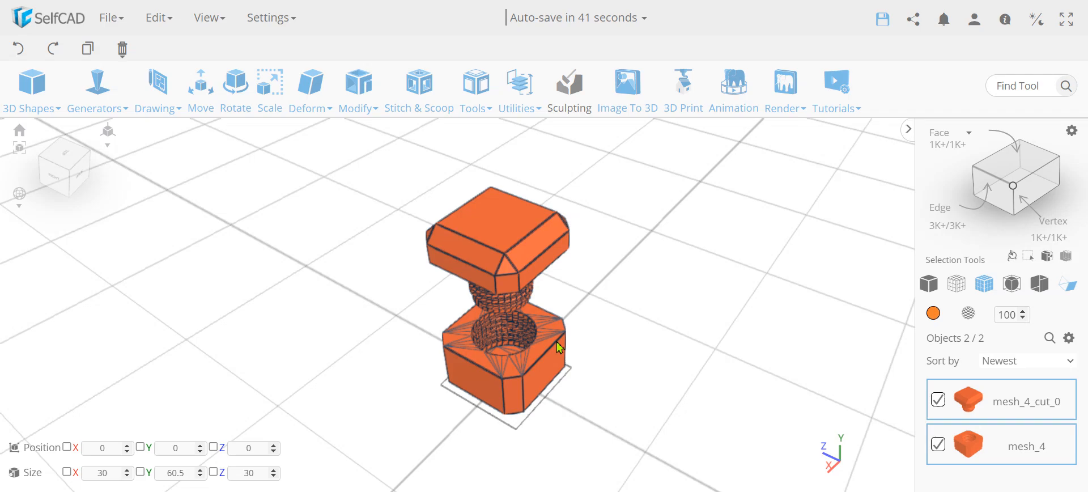
right_drag(557, 341, 519, 220)
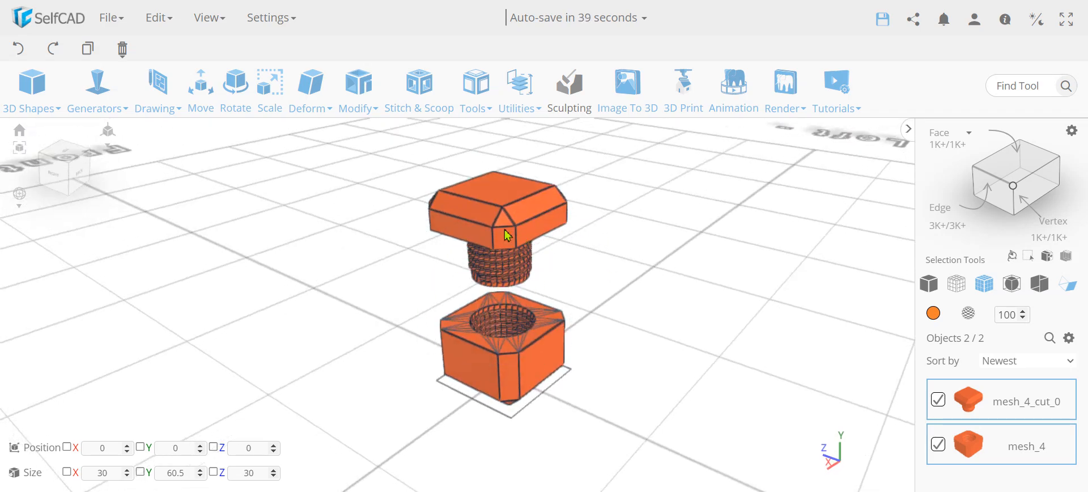
right_drag(514, 330, 491, 163)
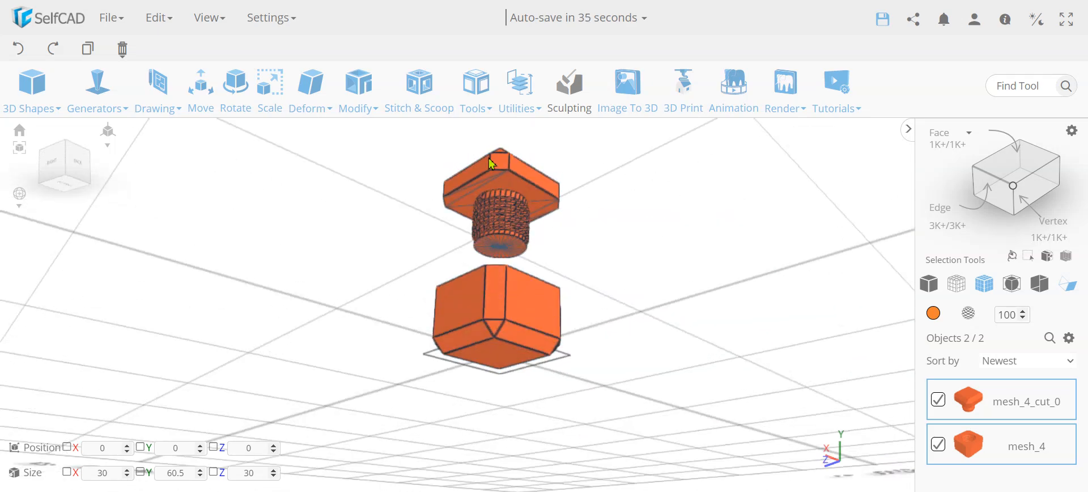
right_drag(514, 216, 546, 258)
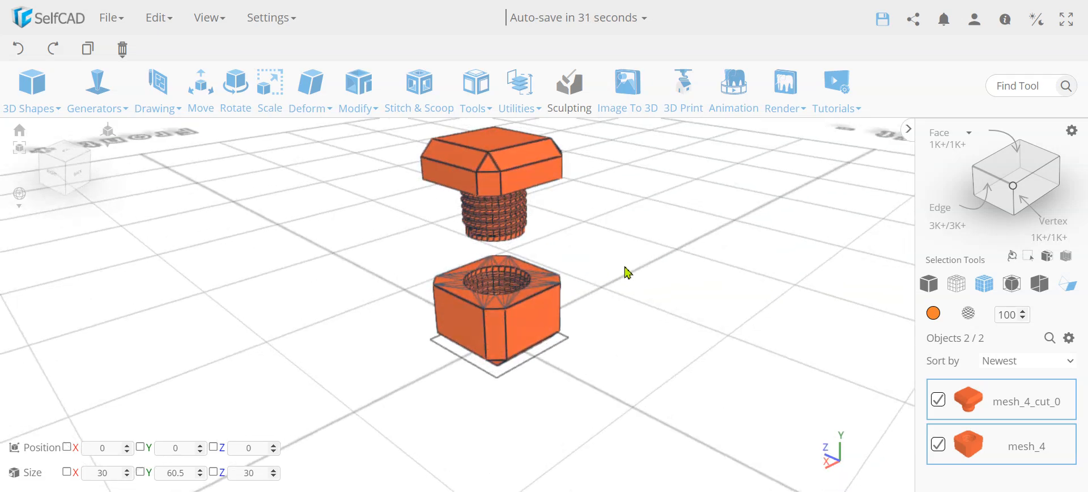
right_drag(626, 272, 644, 248)
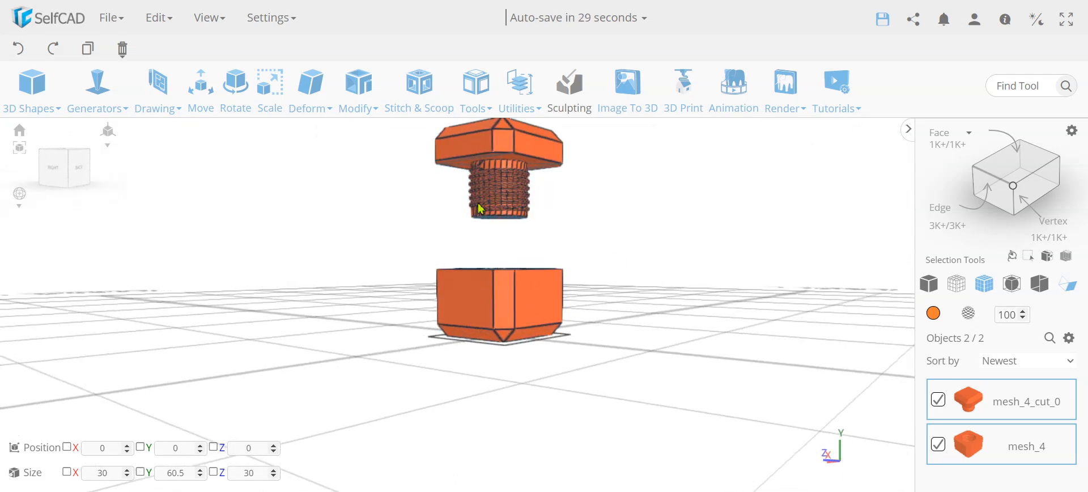
right_drag(529, 185, 510, 169)
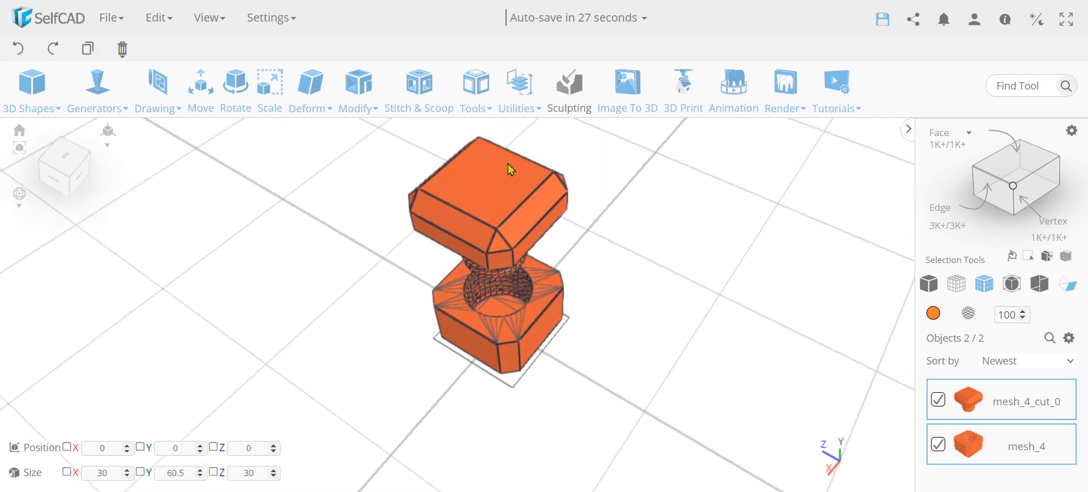
right_drag(516, 314, 551, 348)
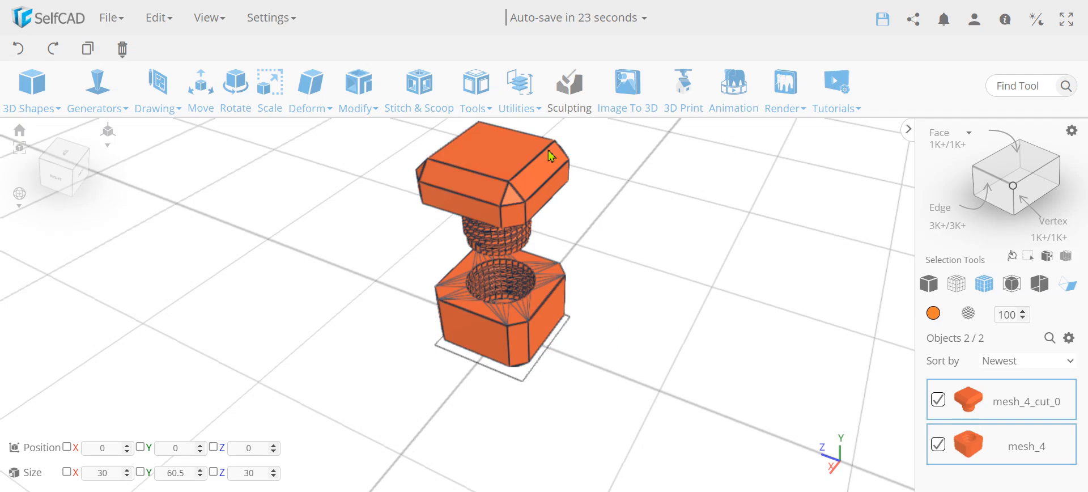
right_drag(503, 222, 509, 196)
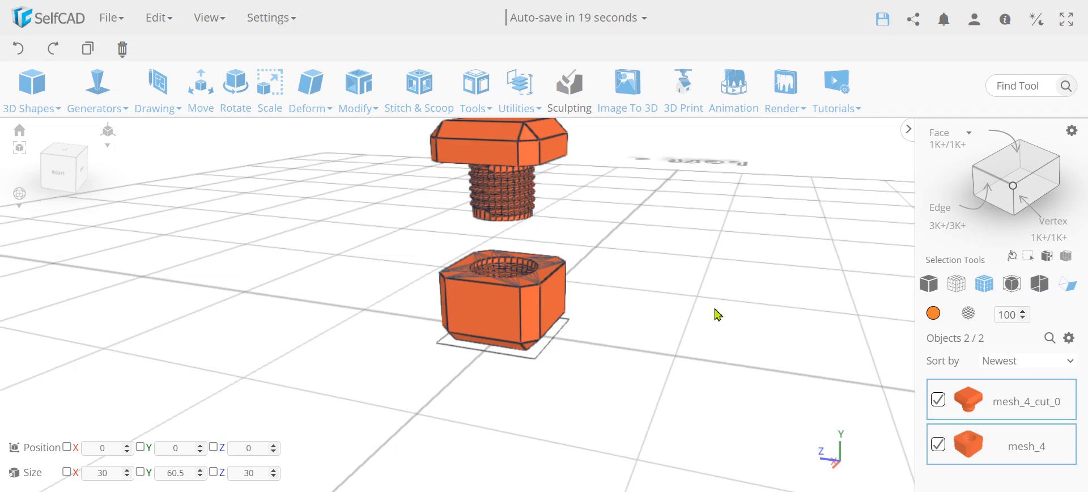
click(929, 294)
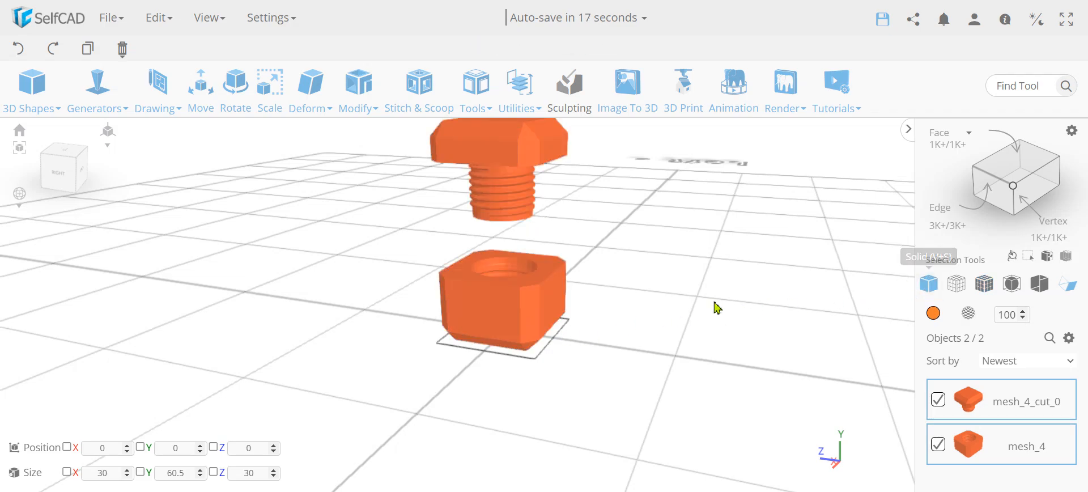
right_drag(716, 306, 619, 318)
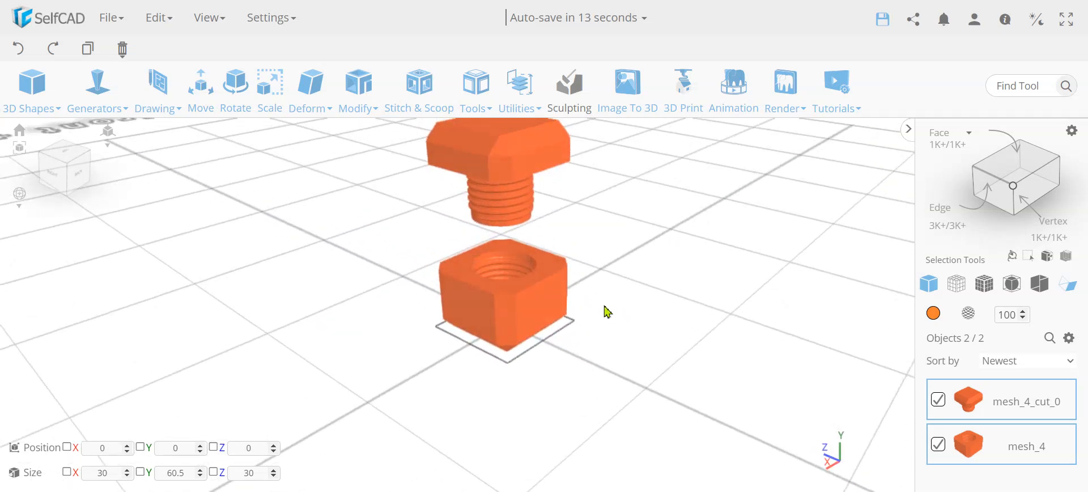